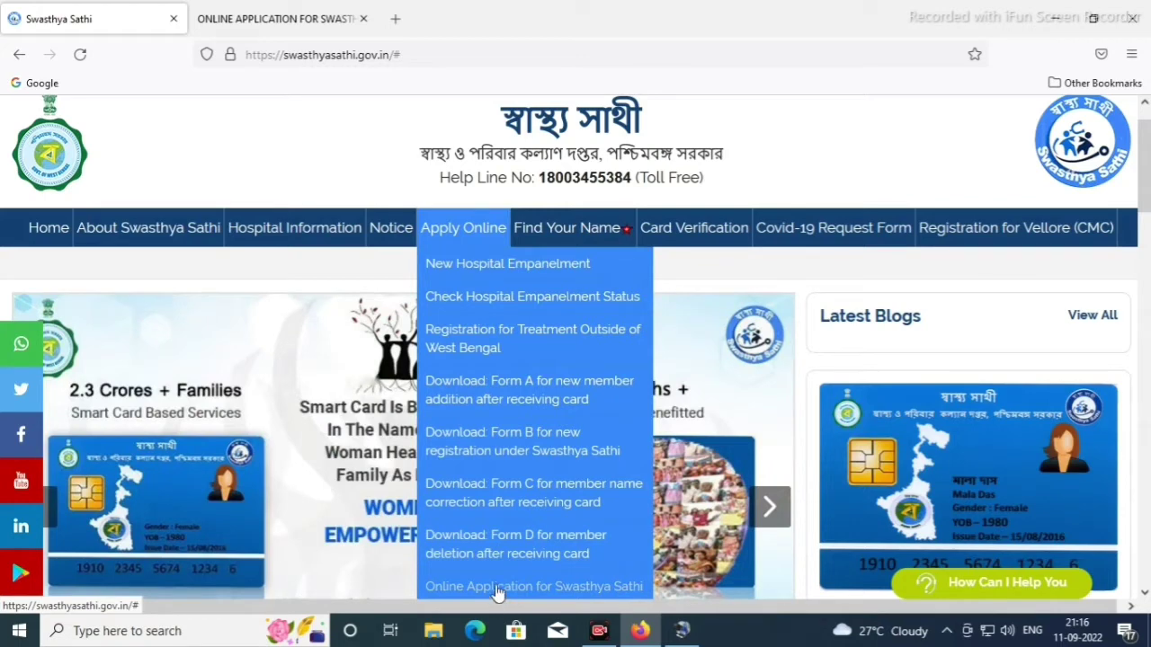
# Search Google for 'swasthya sathi' and open the official swasthyasathi.gov.in result
pyautogui.scroll(-2, 497, 590)
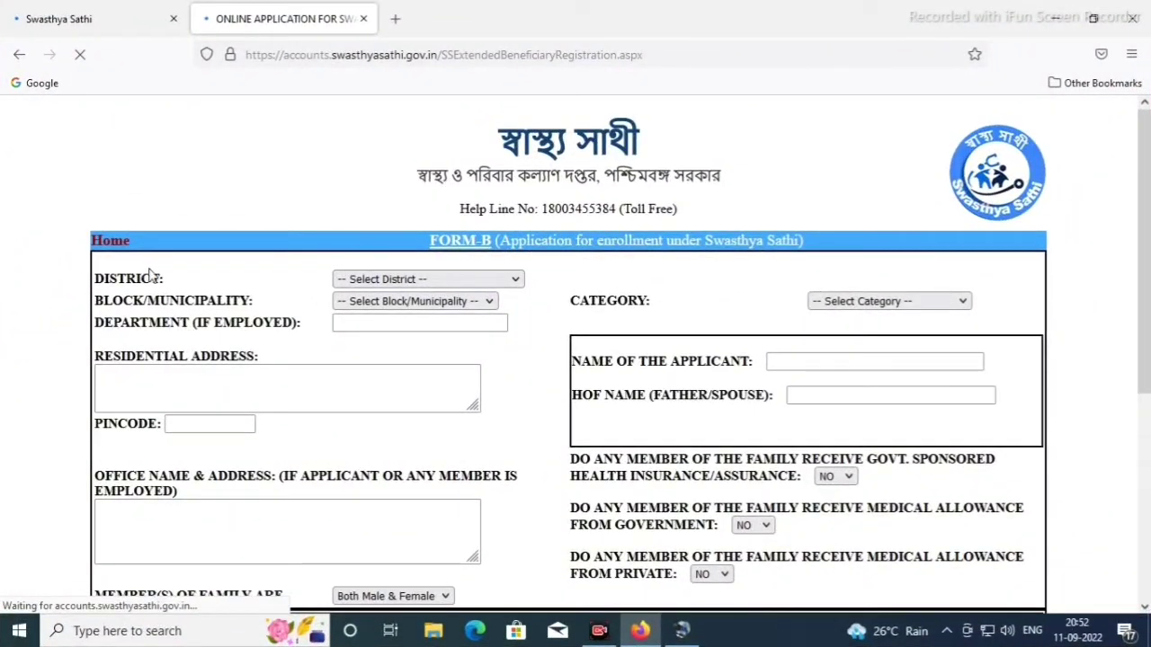
pyautogui.click(517, 281)
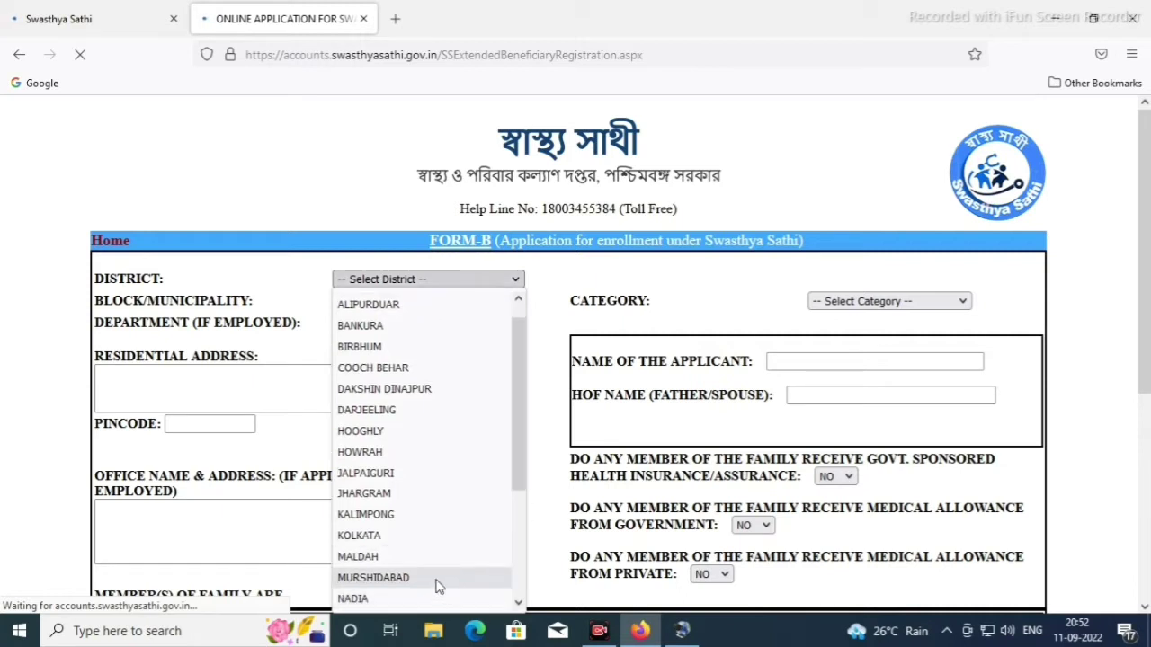
pyautogui.click(438, 580)
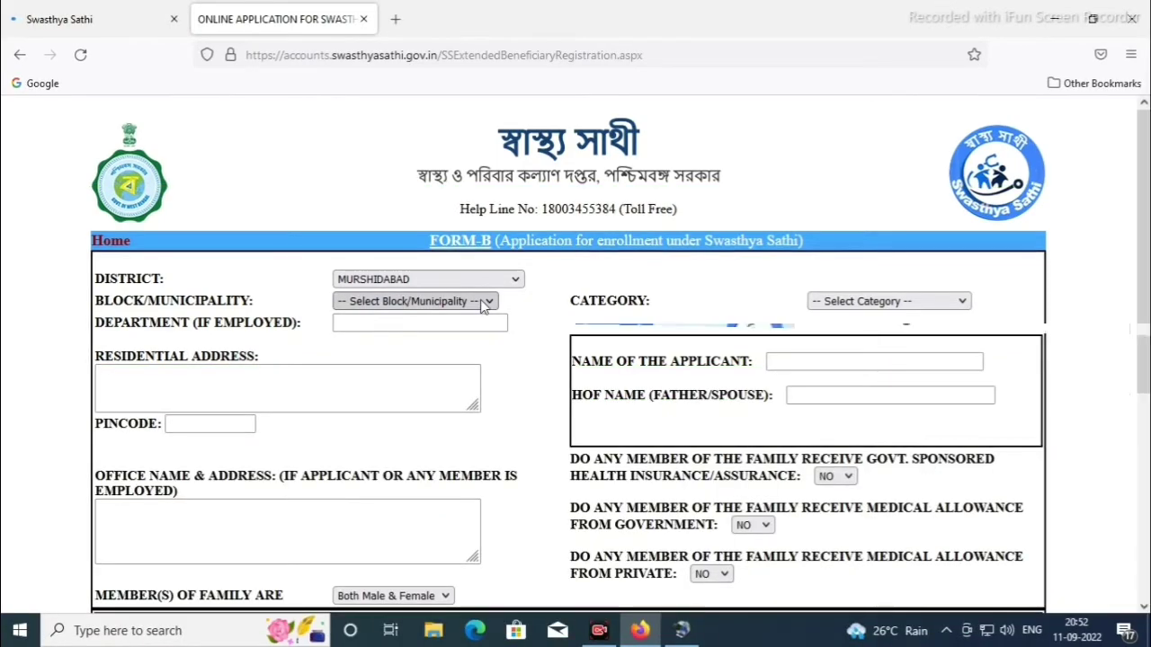
pyautogui.click(485, 303)
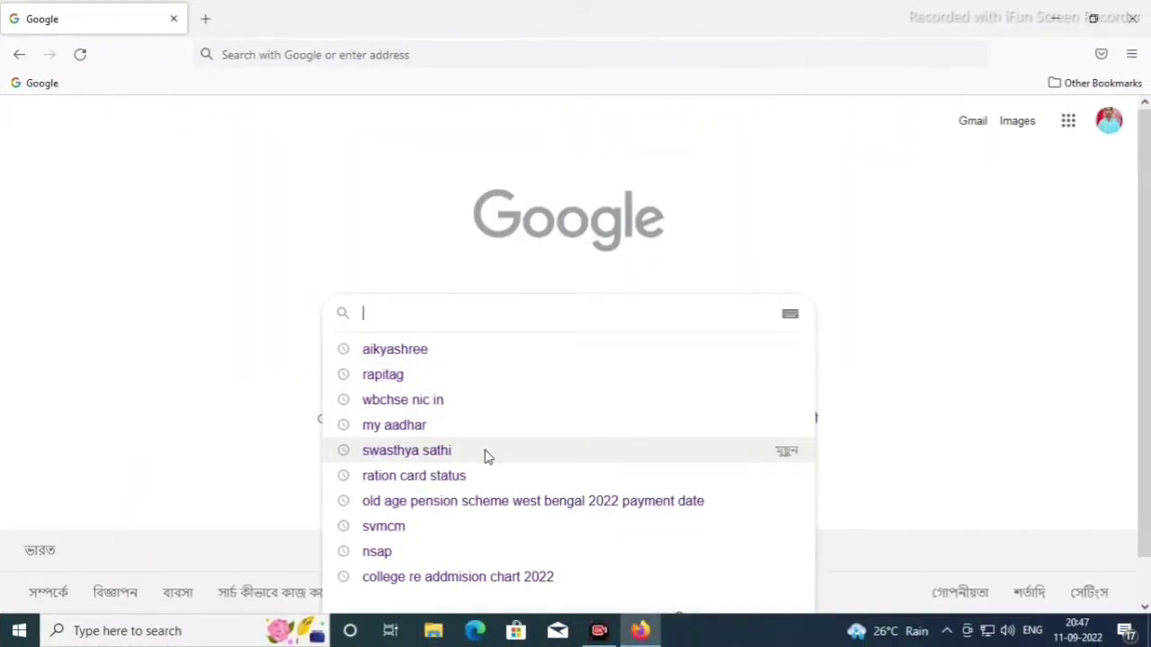
pyautogui.click(485, 454)
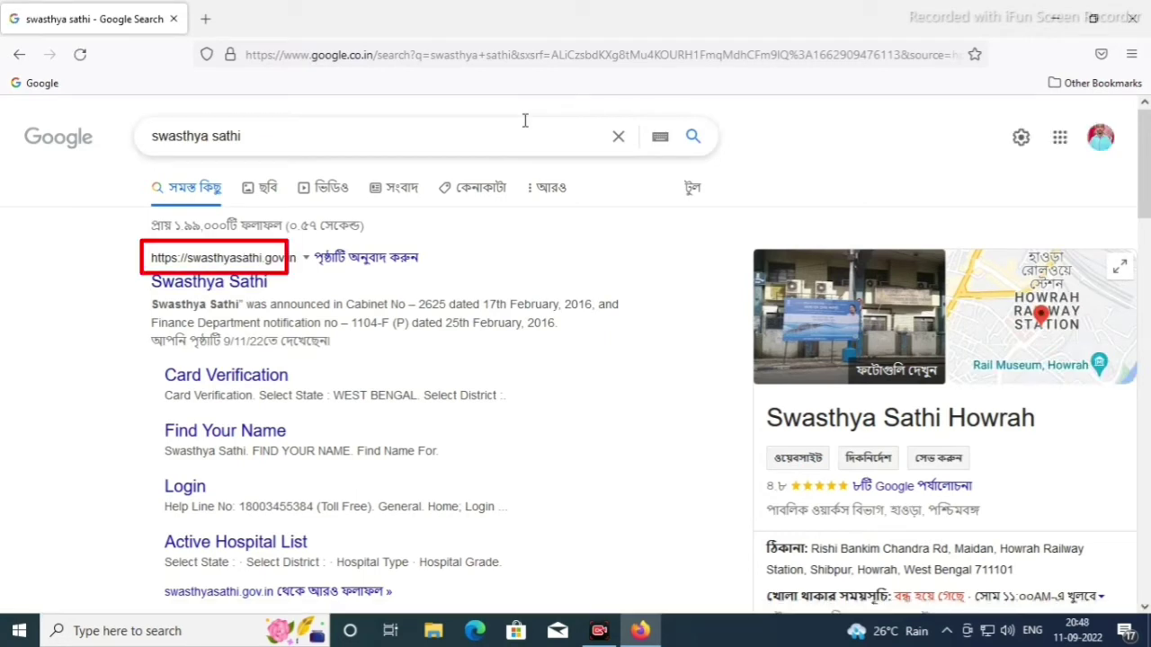
pyautogui.click(255, 239)
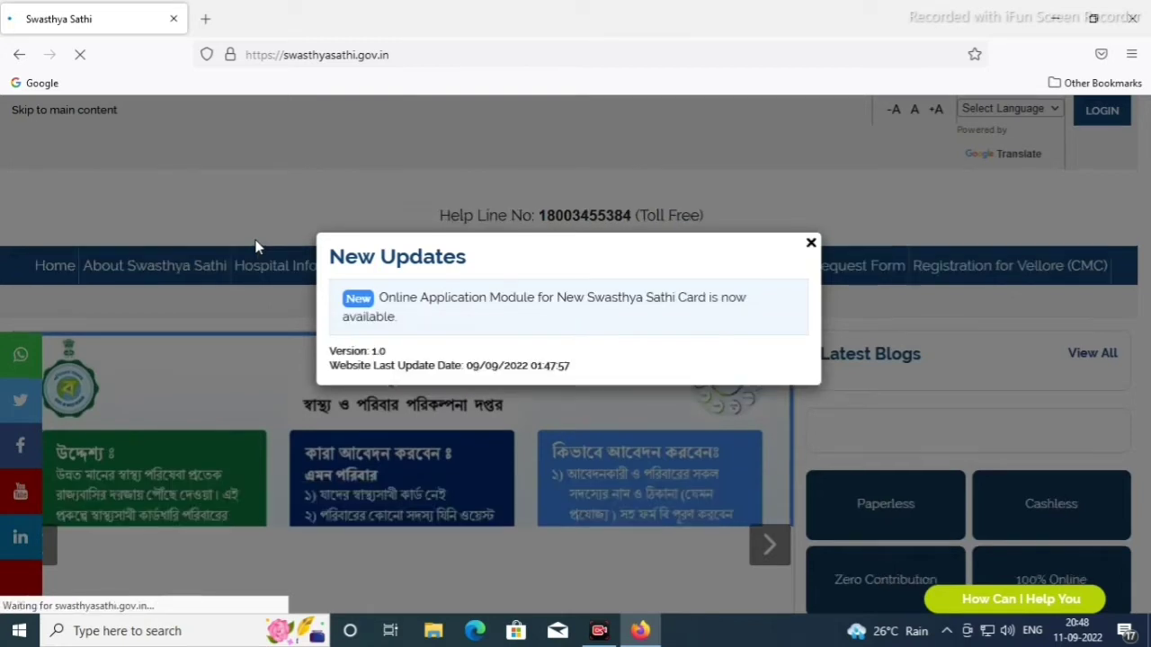
# Dismiss the New Updates notice and open 'Online Application for Swasthya Sathi Card' under Apply Online
pyautogui.click(812, 252)
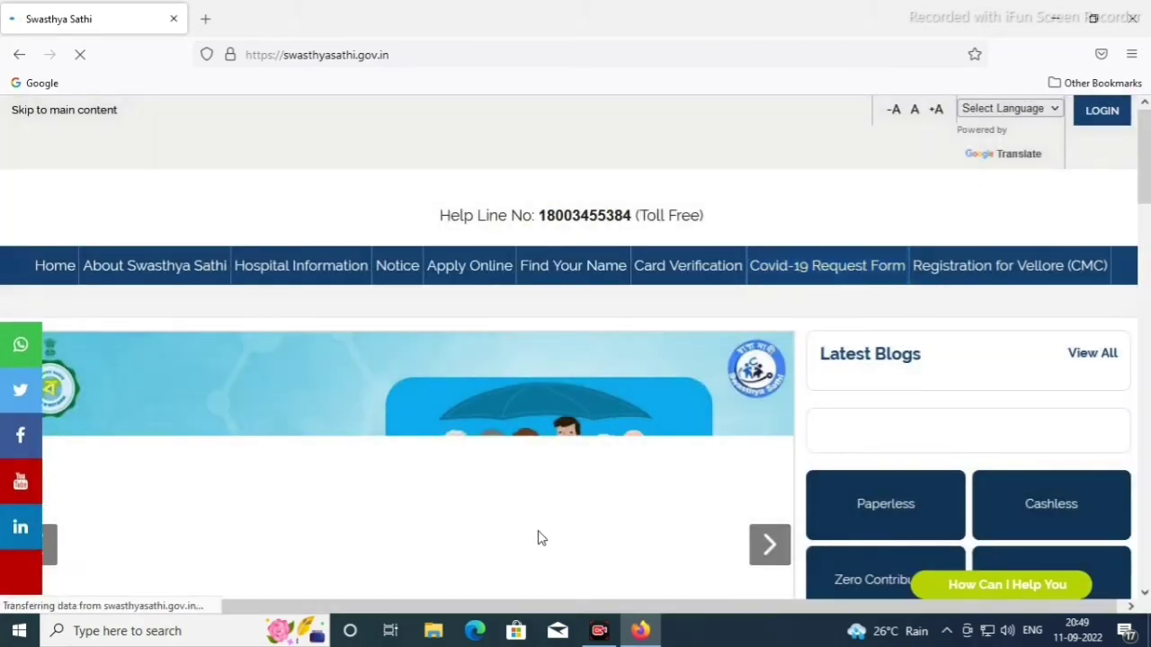
pyautogui.scroll(-1, 540, 524)
pyautogui.moveTo(473, 182)
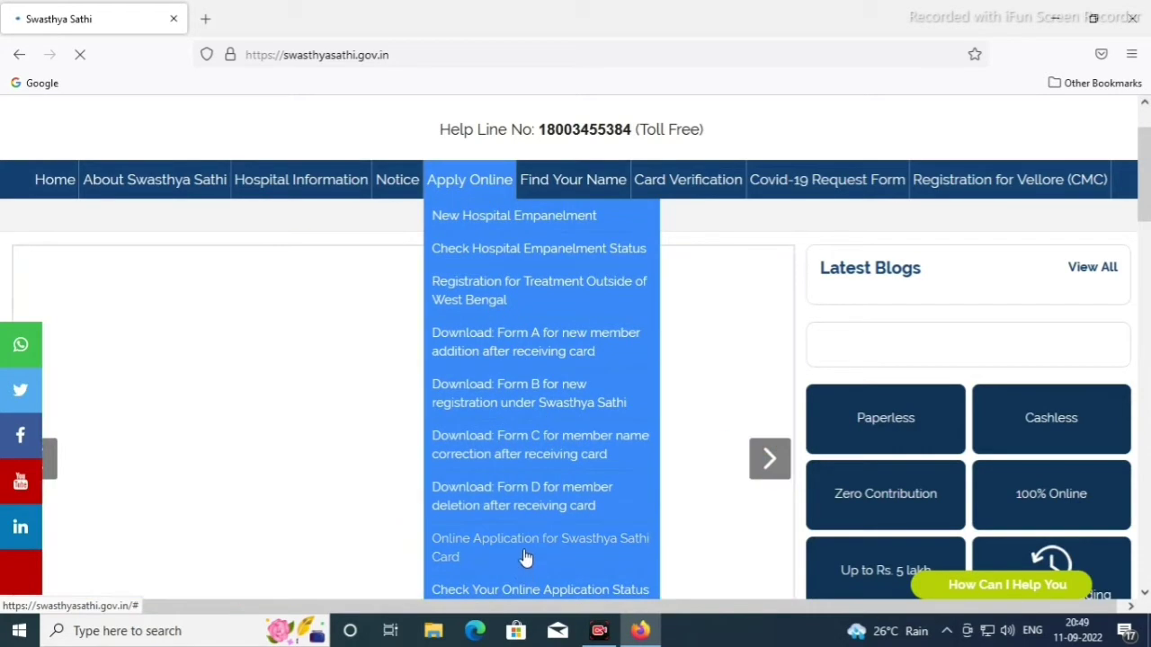
pyautogui.click(525, 555)
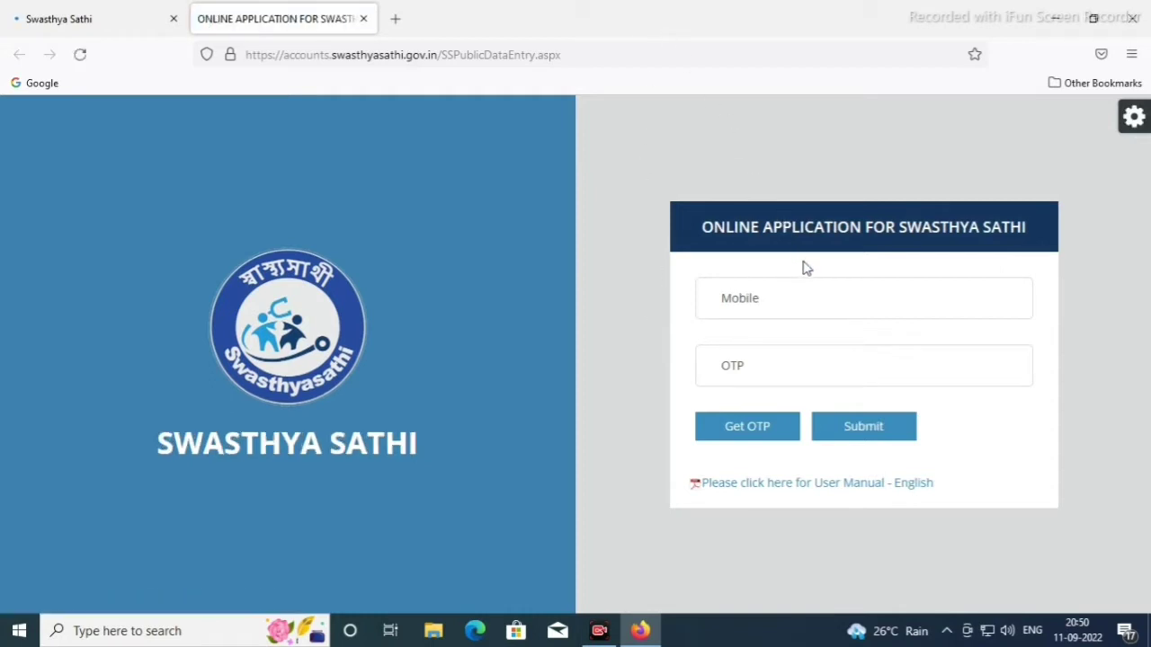
# Sign in with the applicant's mobile number and the received one-time password
pyautogui.click(806, 290)
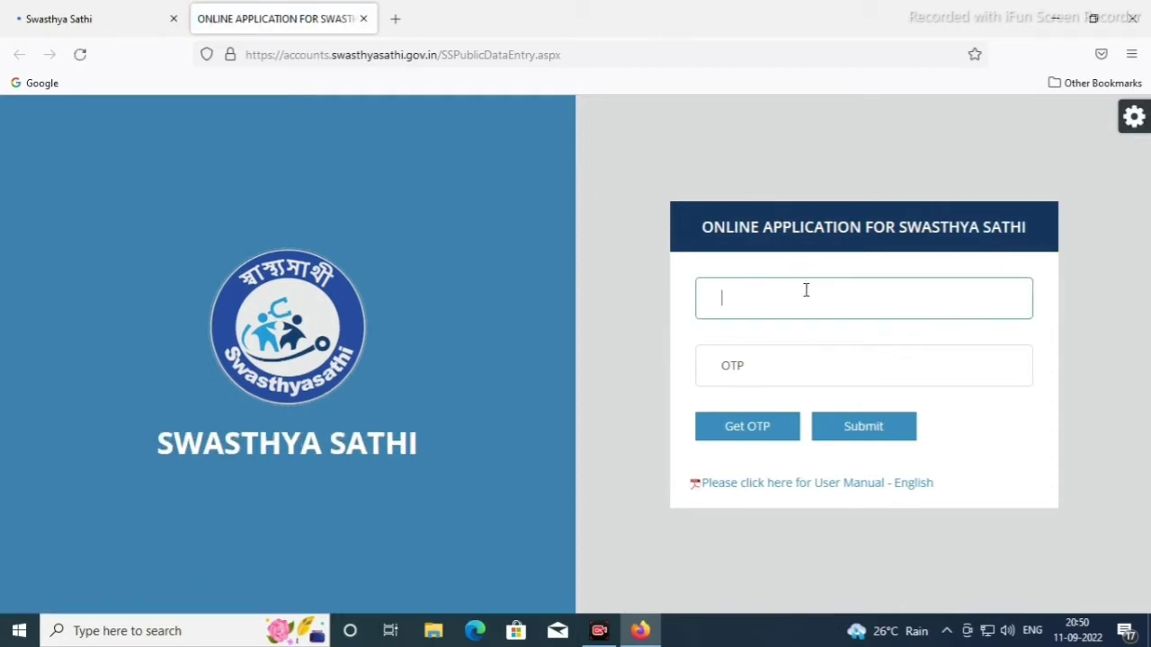
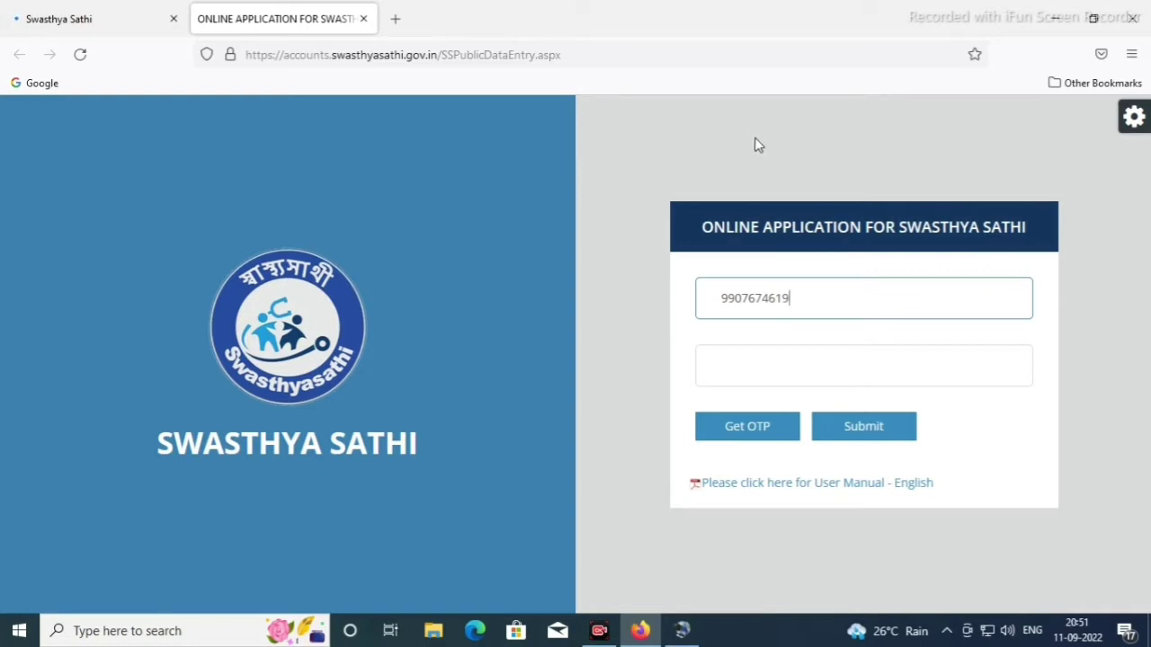
pyautogui.click(729, 429)
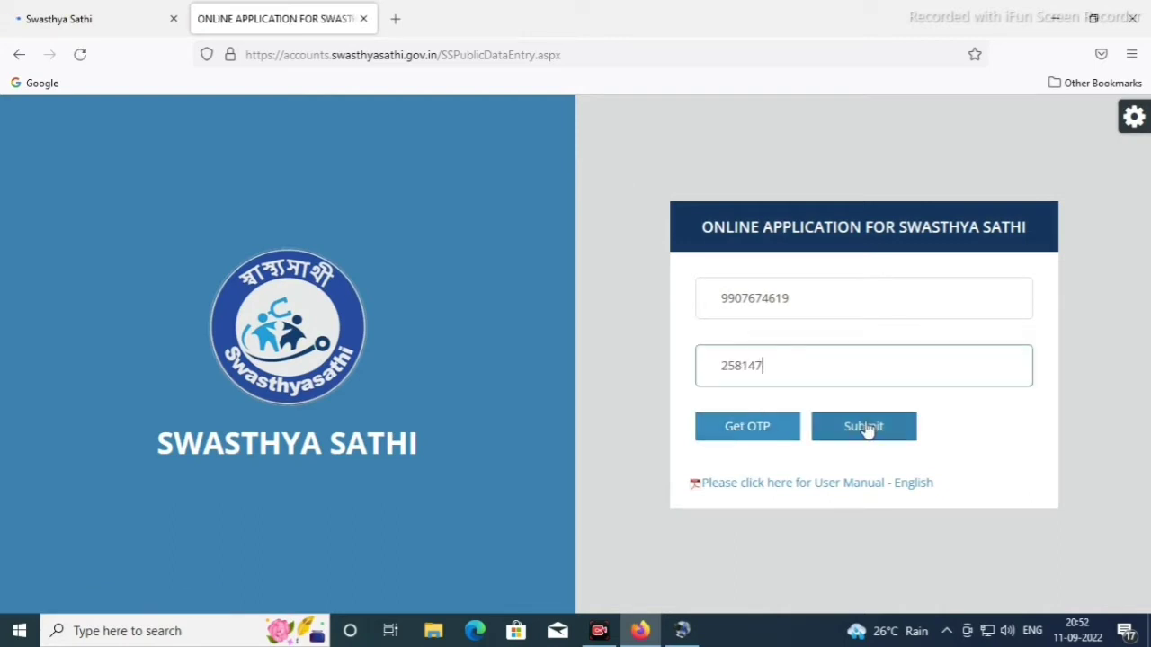
pyautogui.click(868, 429)
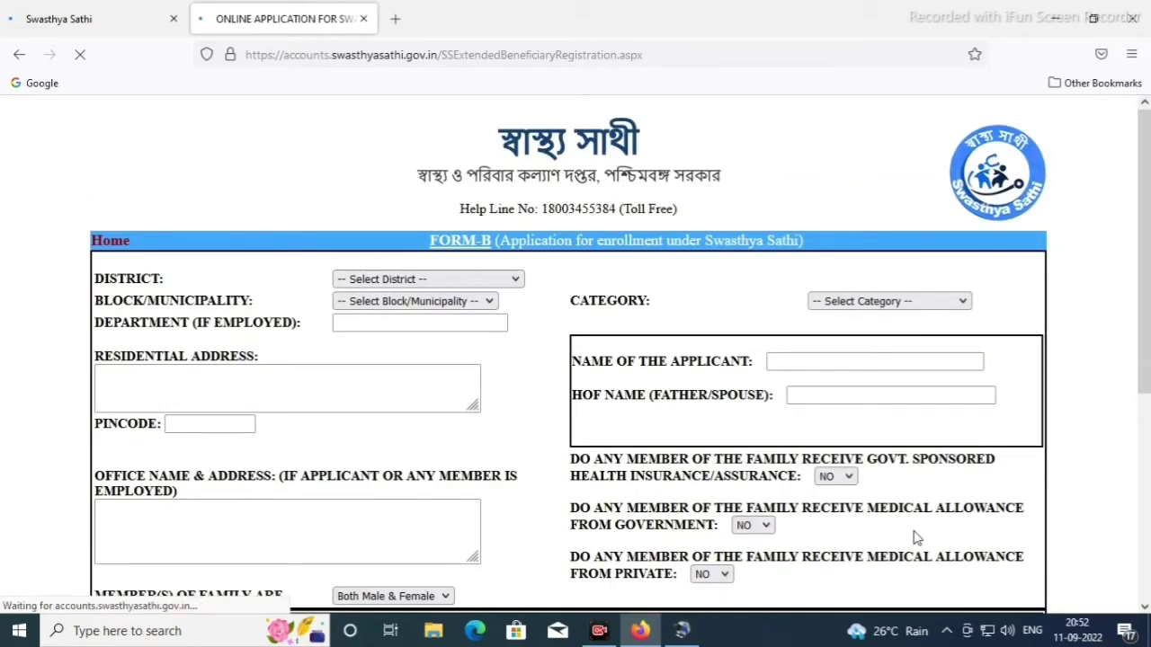
# Set District to MURSHIDABAD, area type to Municipality, and municipality to Domkal(M)
pyautogui.click(516, 281)
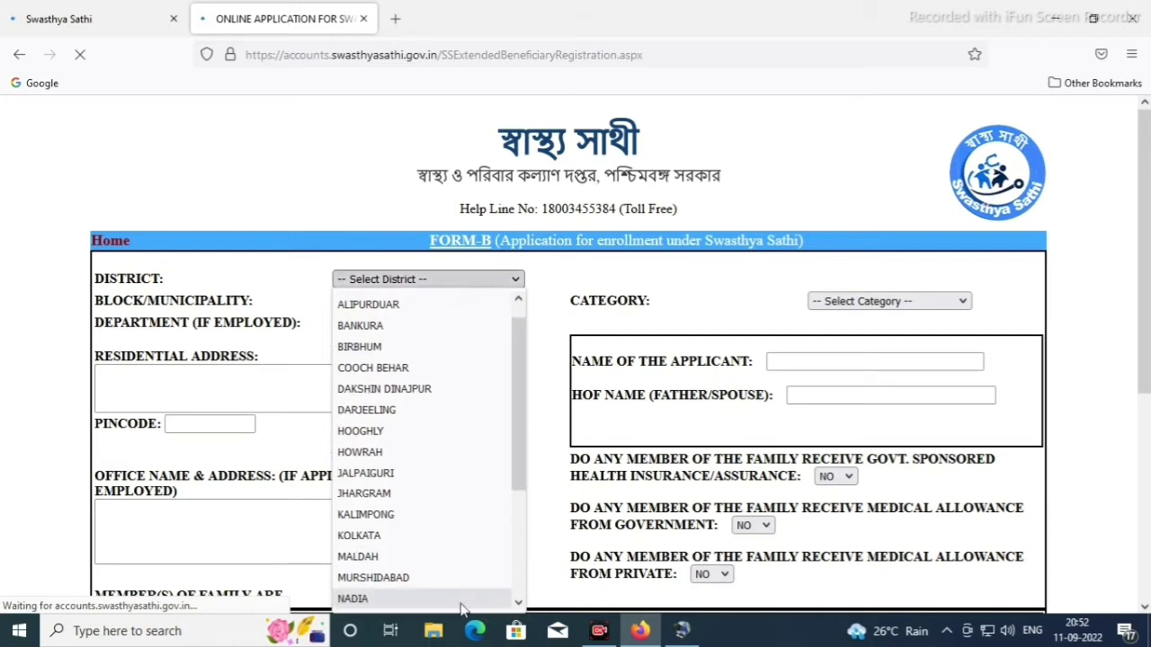
pyautogui.click(440, 577)
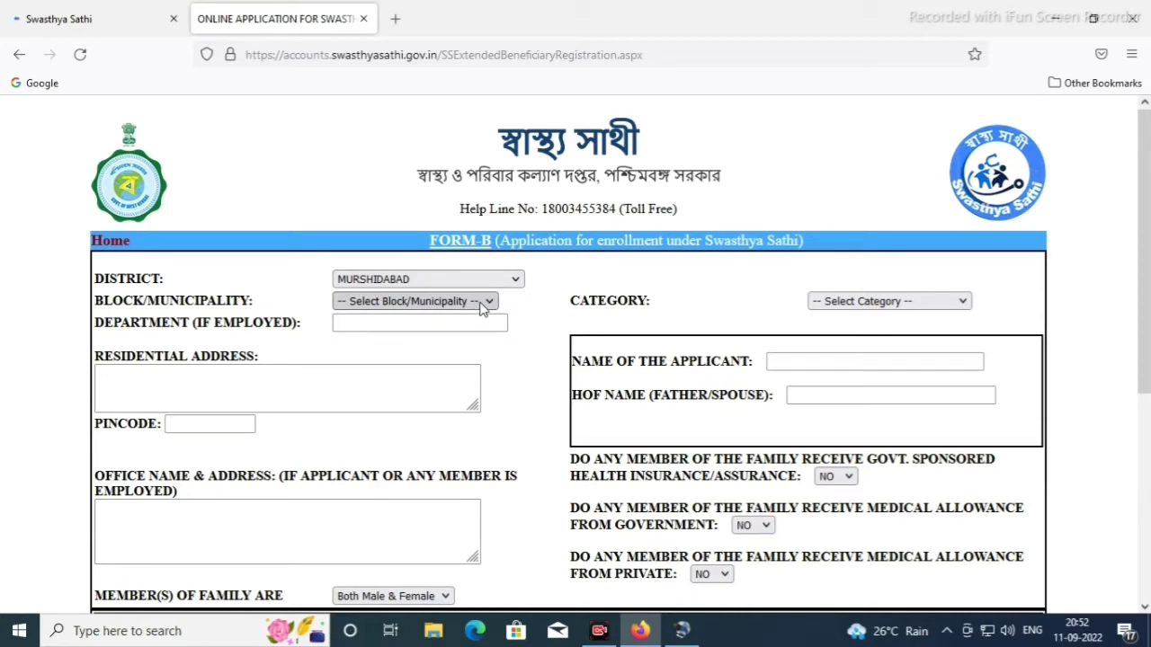
pyautogui.click(483, 307)
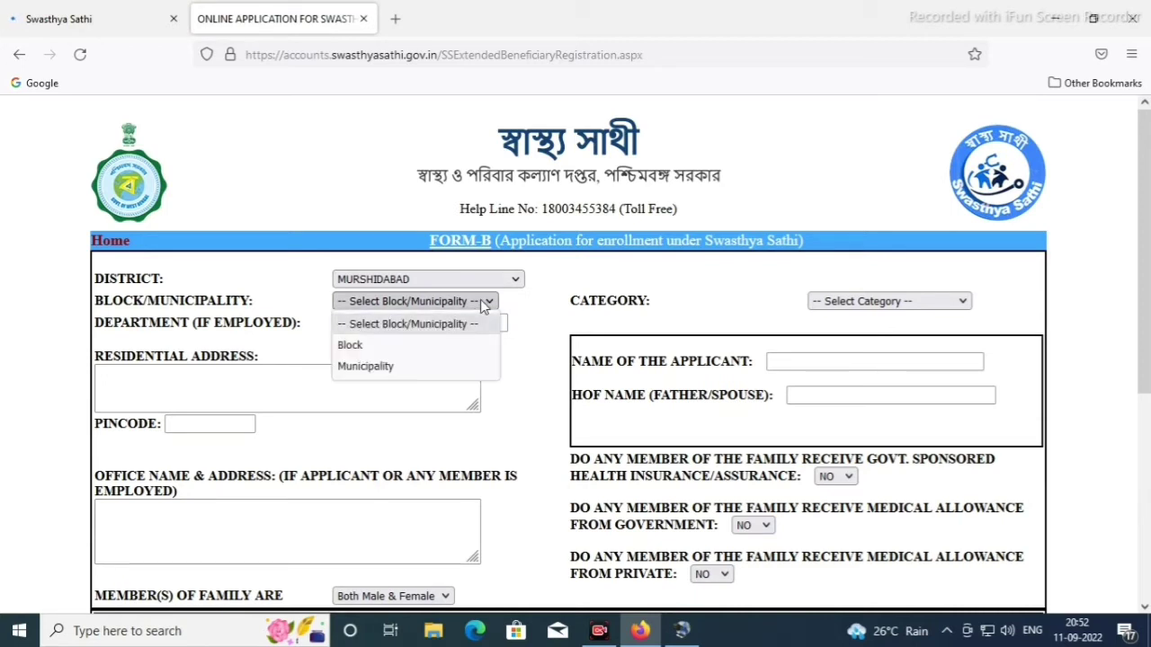
pyautogui.click(479, 366)
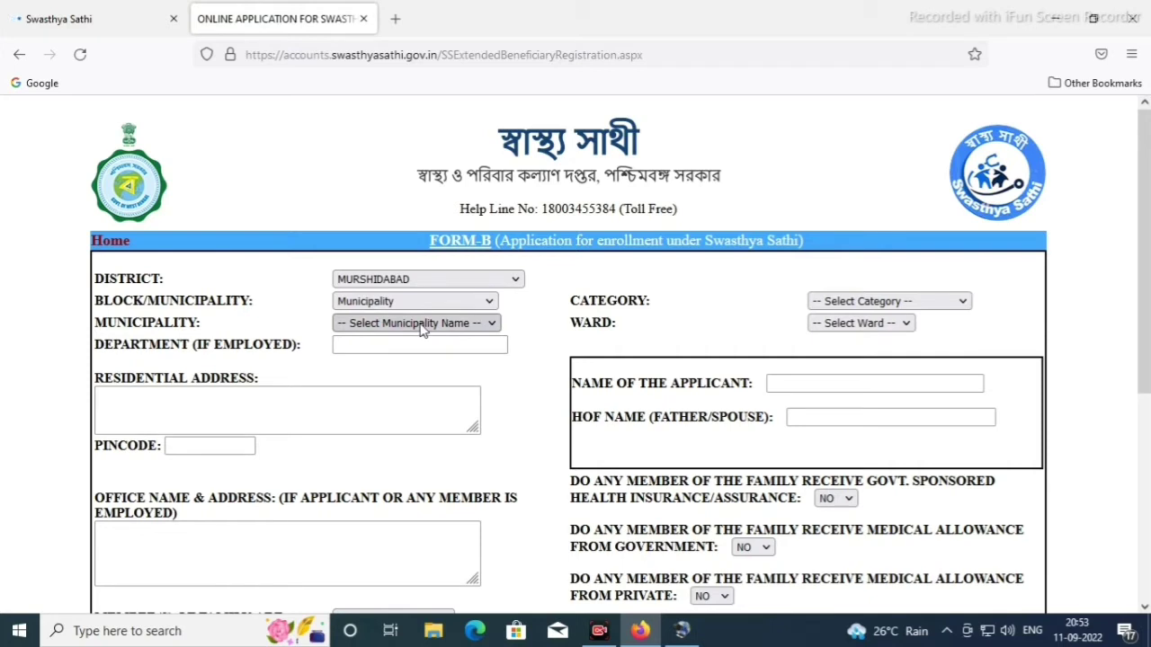
pyautogui.click(423, 324)
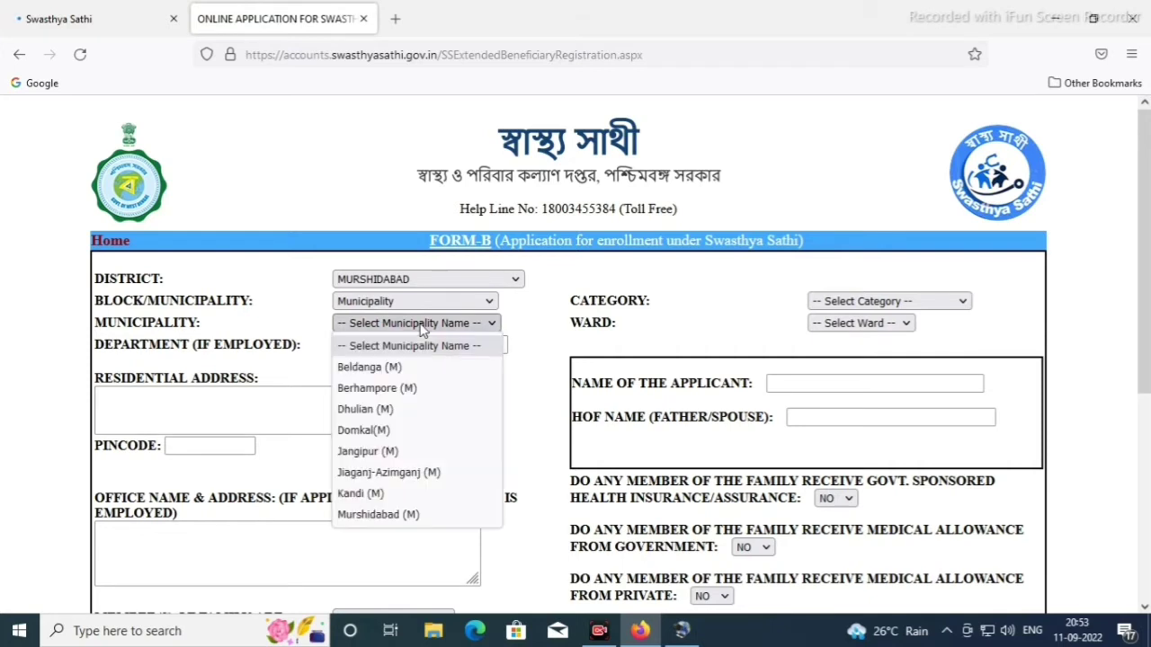
pyautogui.click(410, 432)
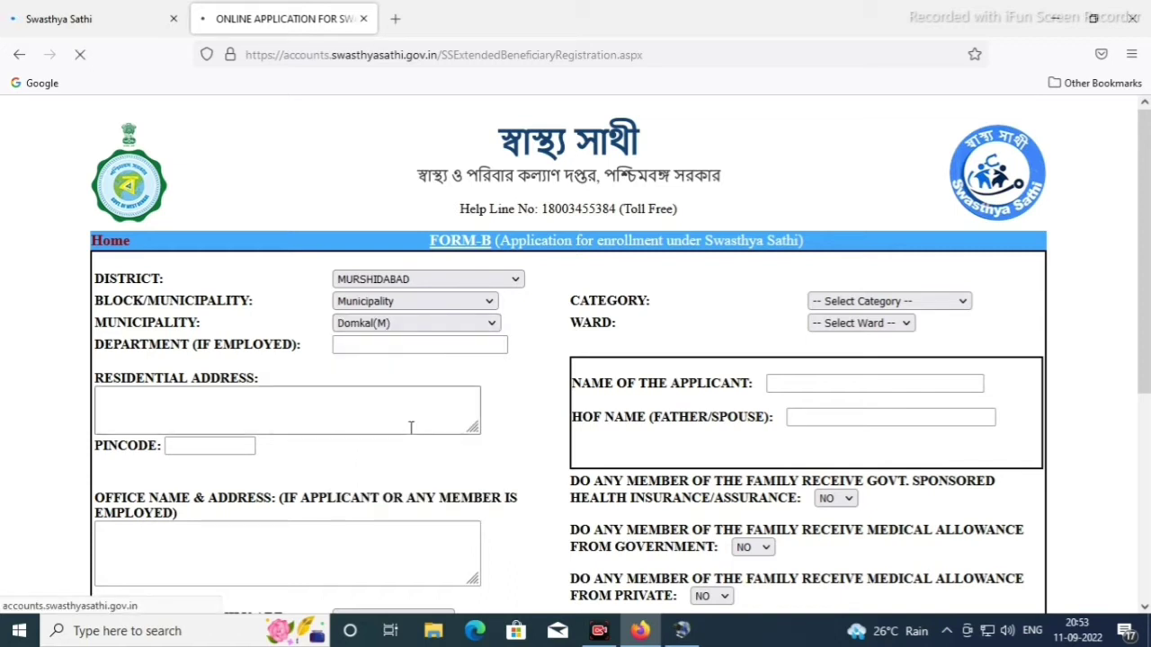
# Set Category to Others and Ward to 0005
pyautogui.click(961, 308)
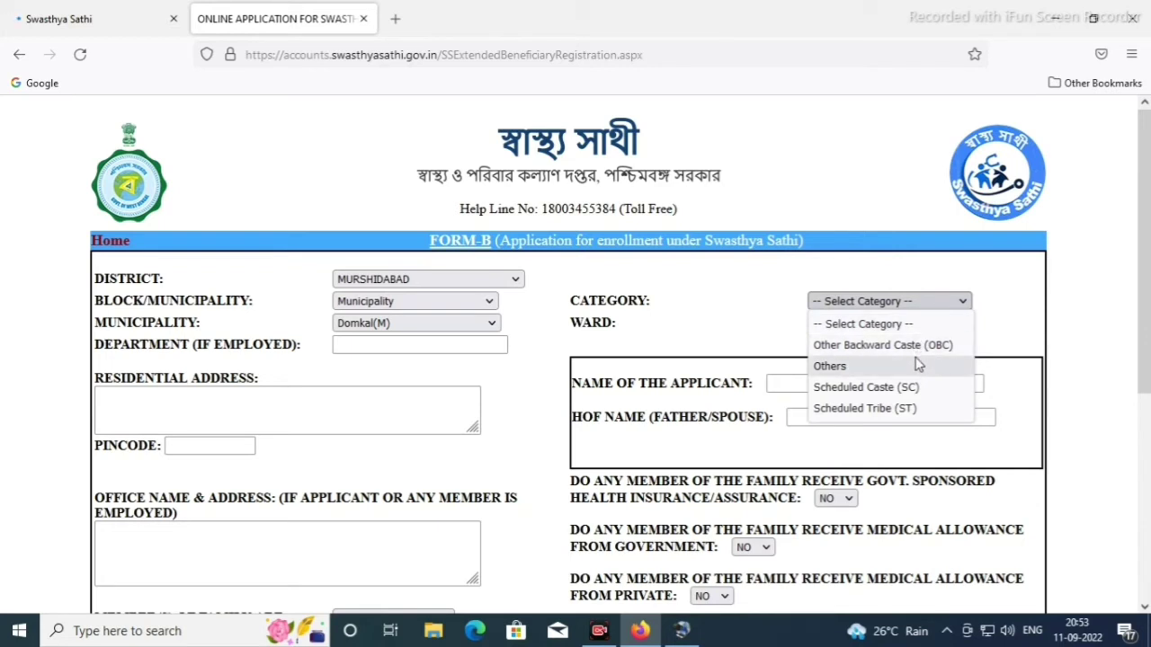
pyautogui.click(917, 363)
pyautogui.click(916, 323)
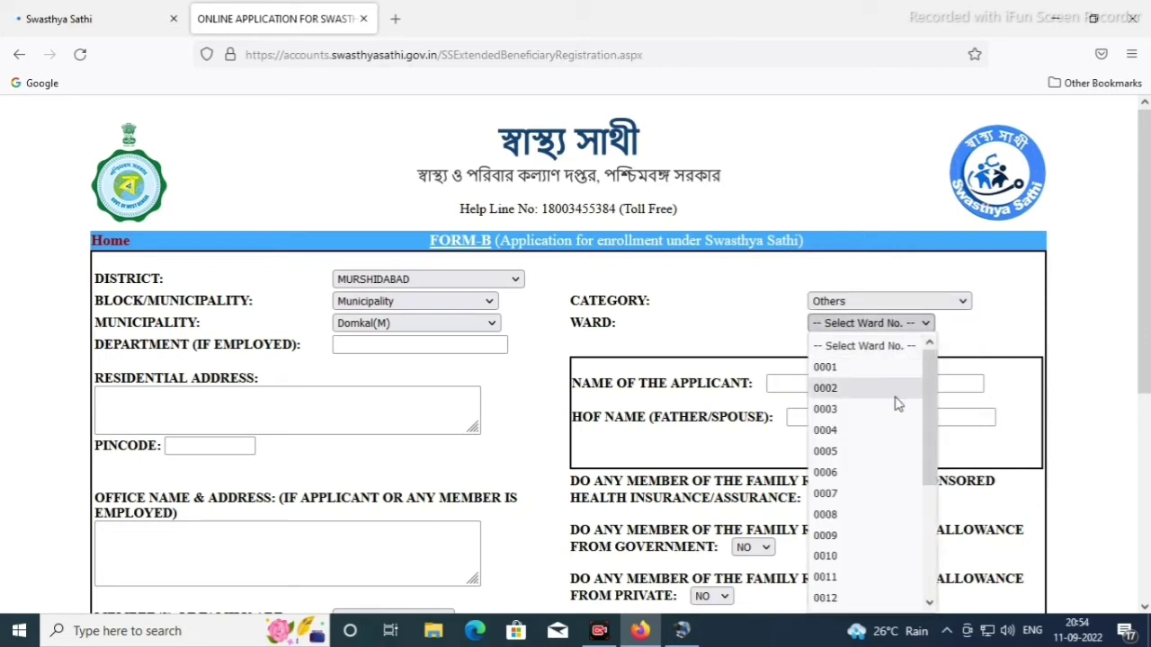
pyautogui.click(875, 450)
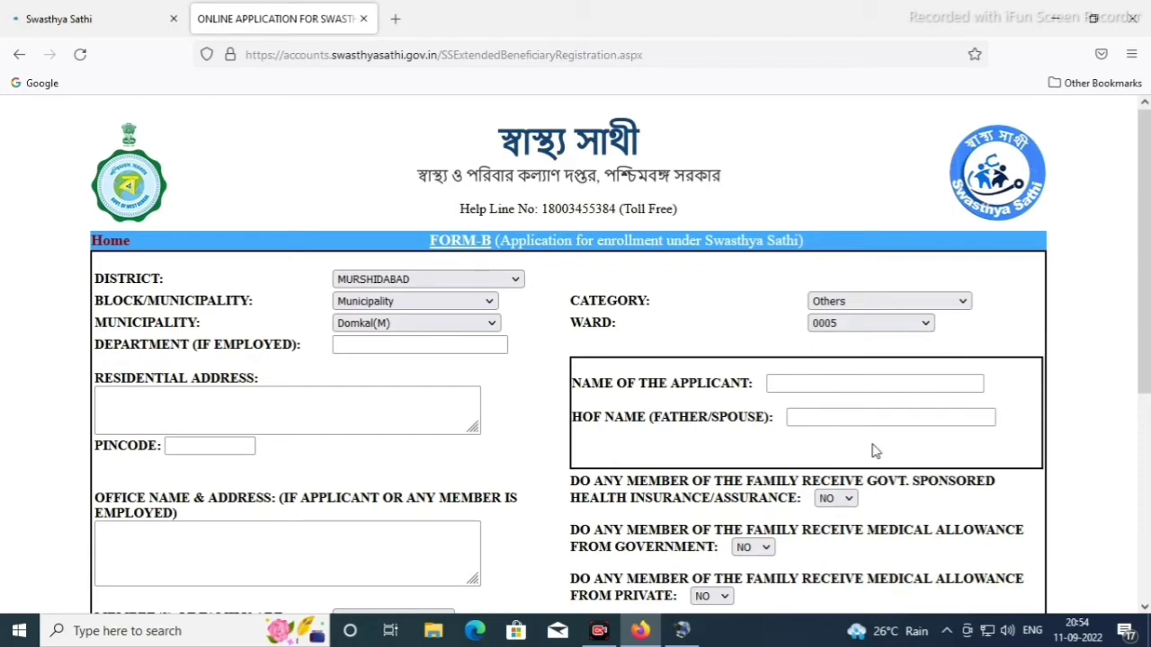
pyautogui.scroll(-2, 846, 234)
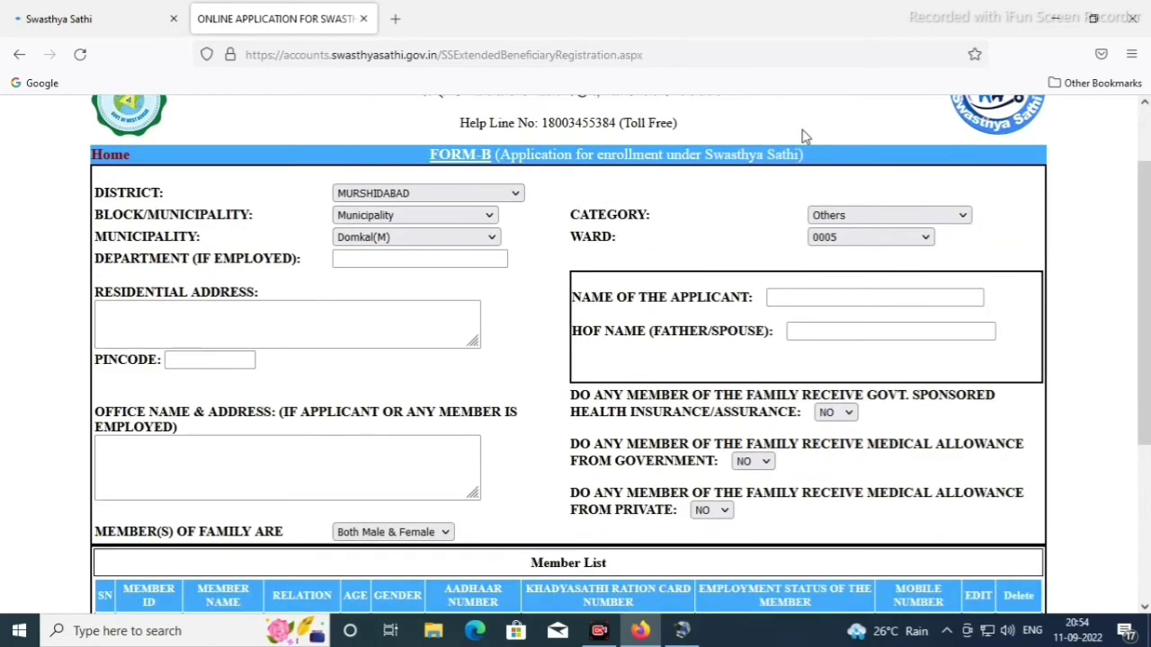
pyautogui.scroll(2, 805, 136)
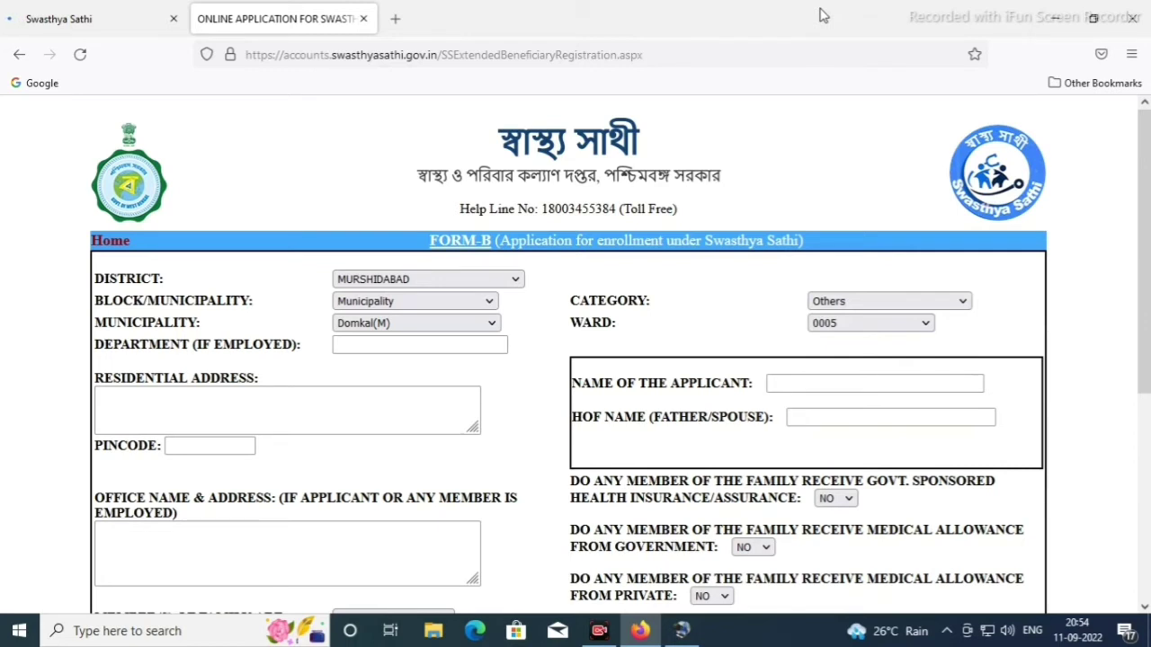
pyautogui.click(454, 413)
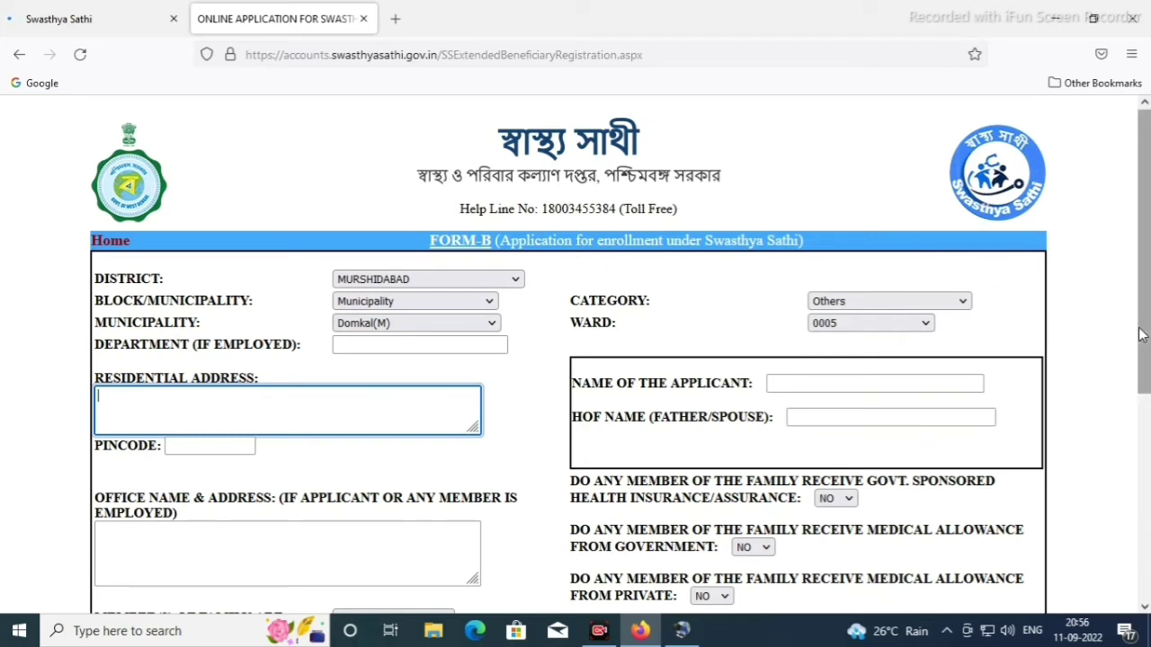
pyautogui.moveTo(1140, 334); pyautogui.dragTo(1134, 373)
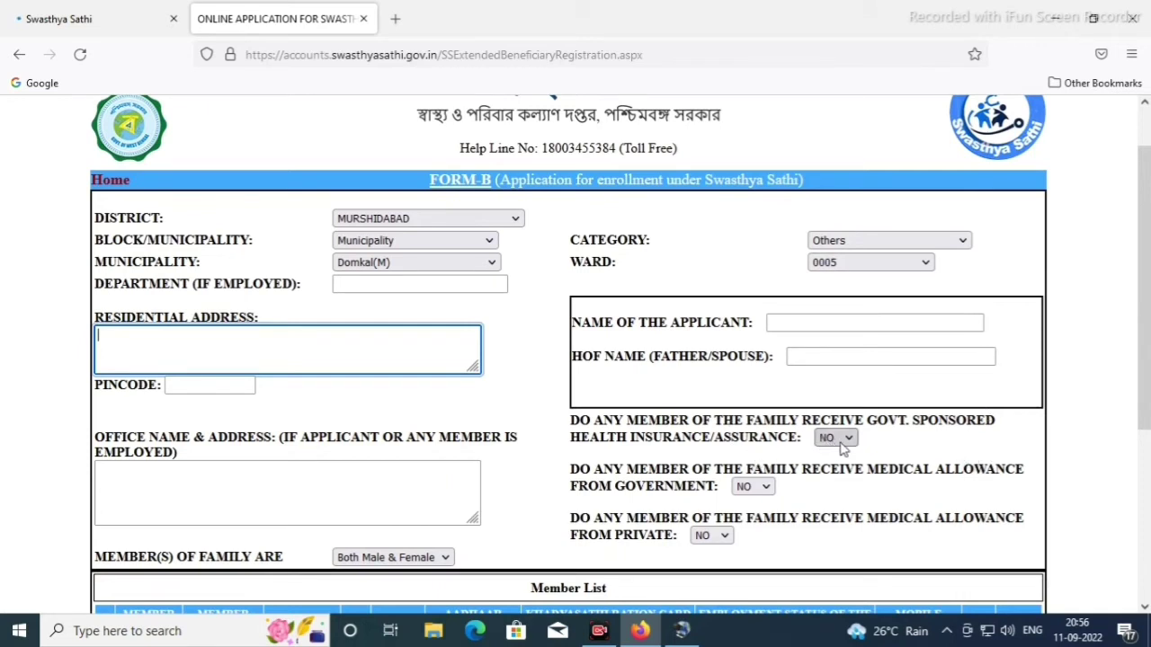
pyautogui.click(842, 448)
pyautogui.click(841, 445)
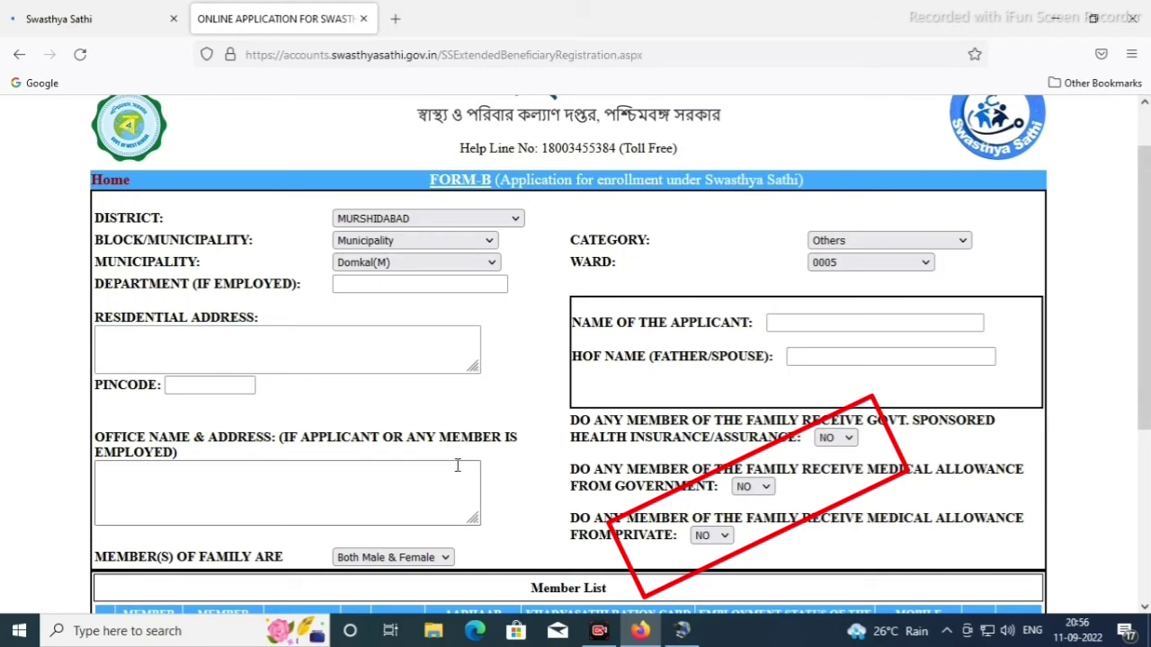
pyautogui.click(435, 513)
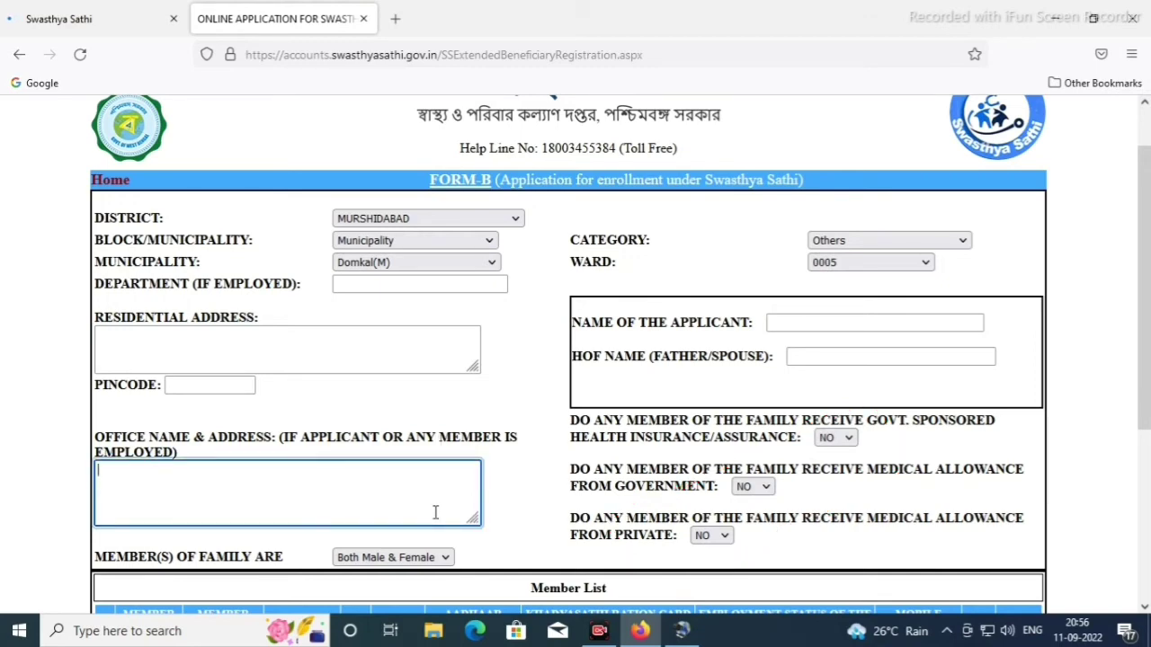
pyautogui.scroll(-2, 435, 512)
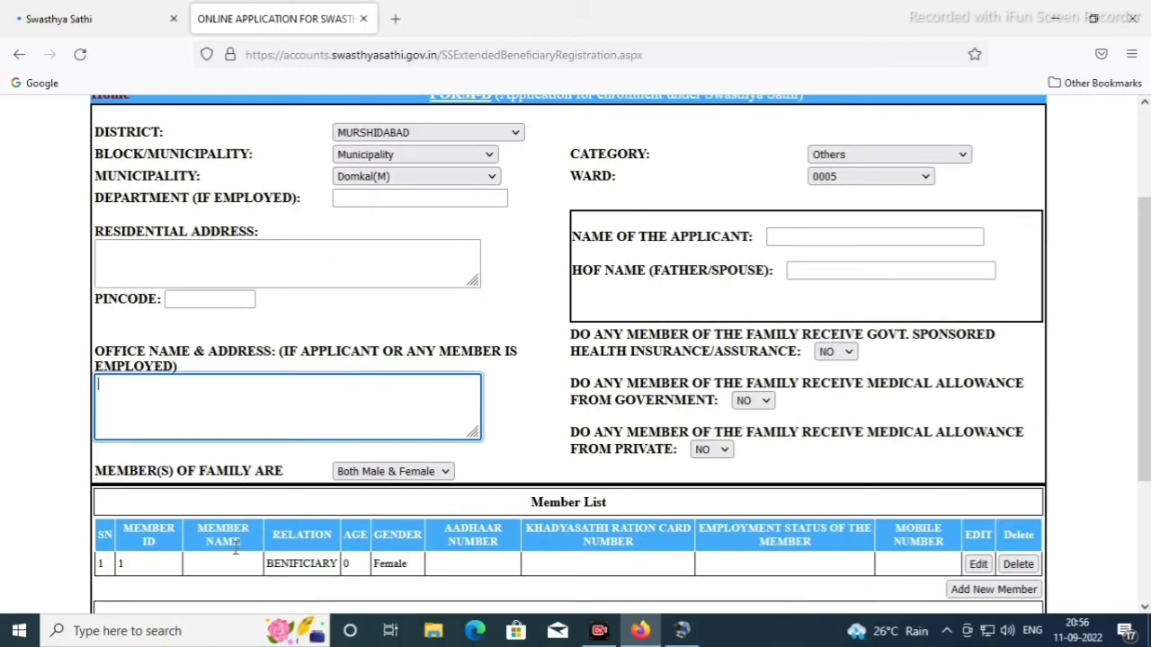
pyautogui.scroll(-2, 225, 551)
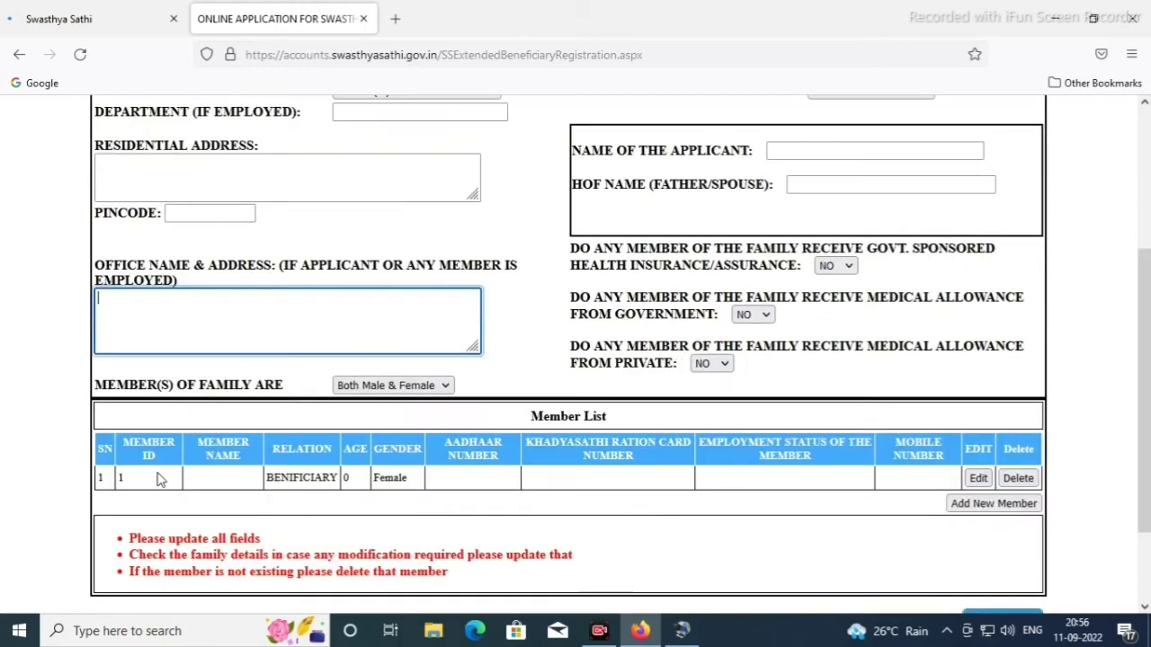
# Edit member 1's BENIFICIARY row in the Member List
pyautogui.click(172, 416)
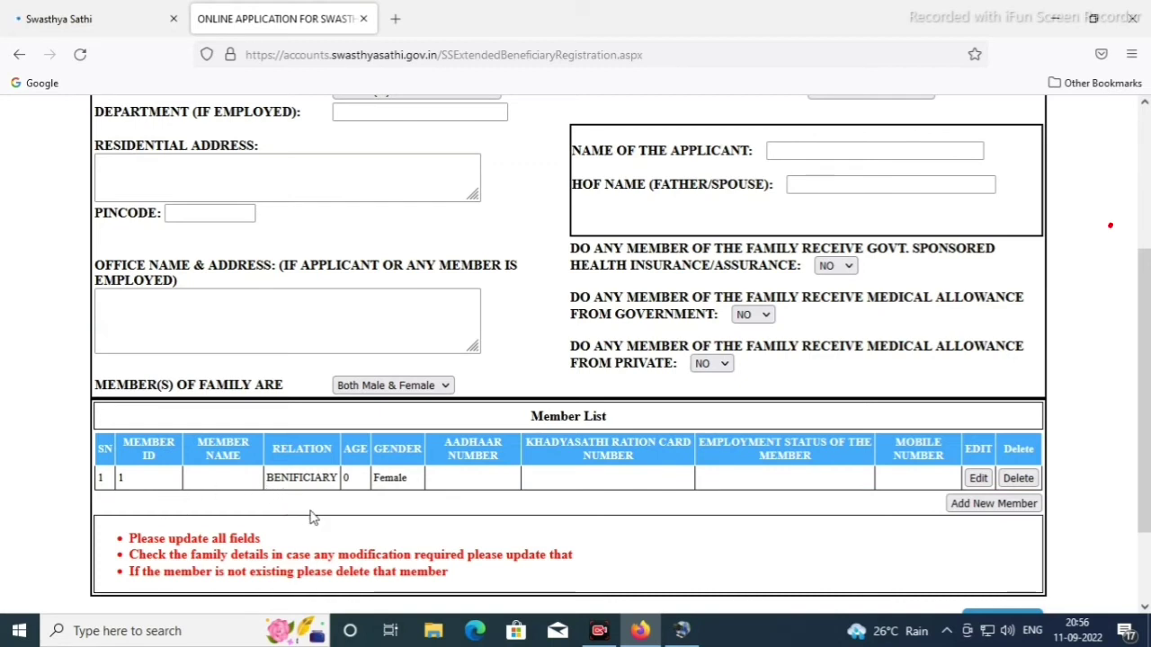
pyautogui.click(978, 478)
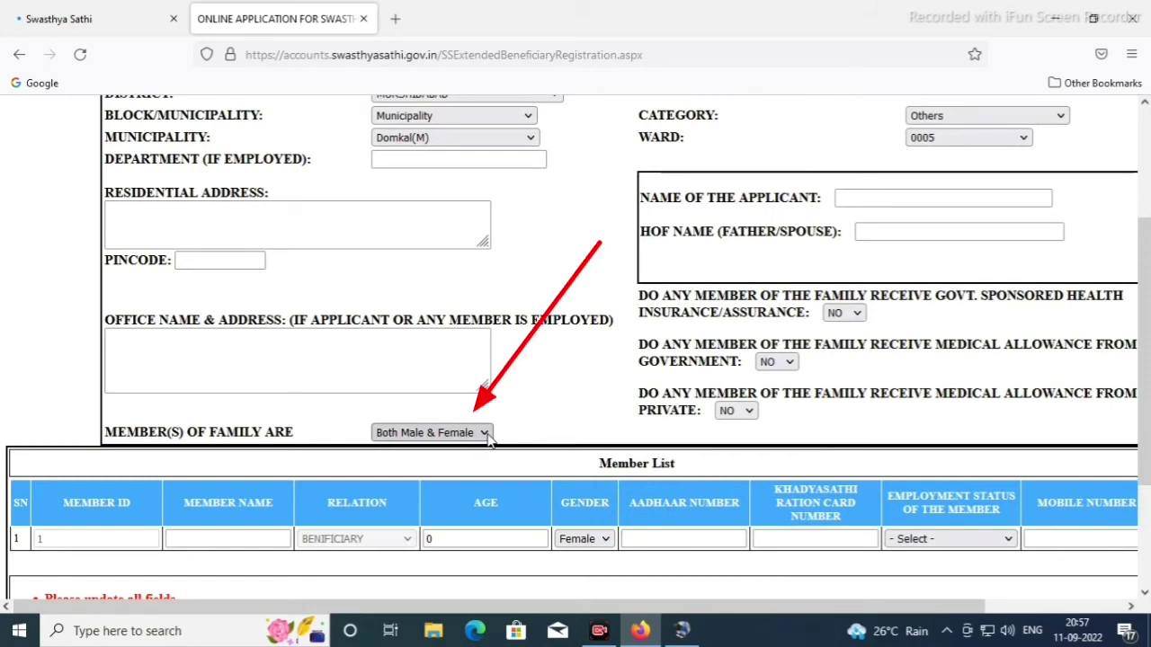
# Set Member(s) of Family Are to 'All are Female'
pyautogui.click(483, 435)
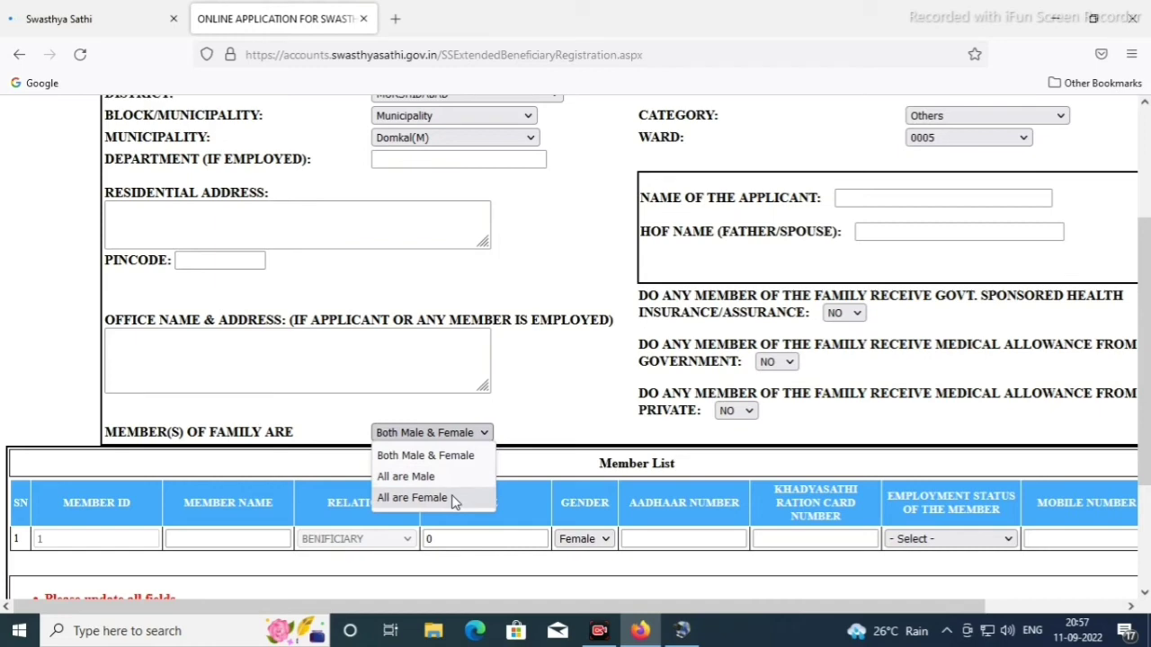
pyautogui.click(454, 498)
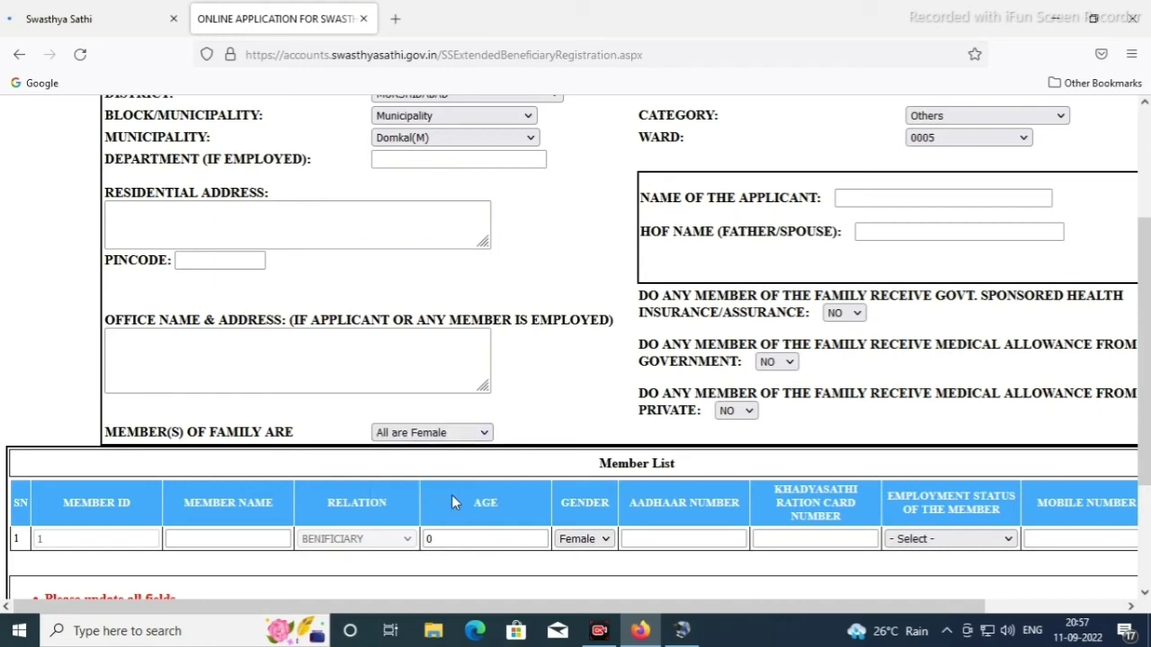
pyautogui.scroll(-2, 472, 509)
# Go through member 1's name, age, Aadhaar and ration card fields, and set Employment Status to Unemployed
pyautogui.click(195, 450)
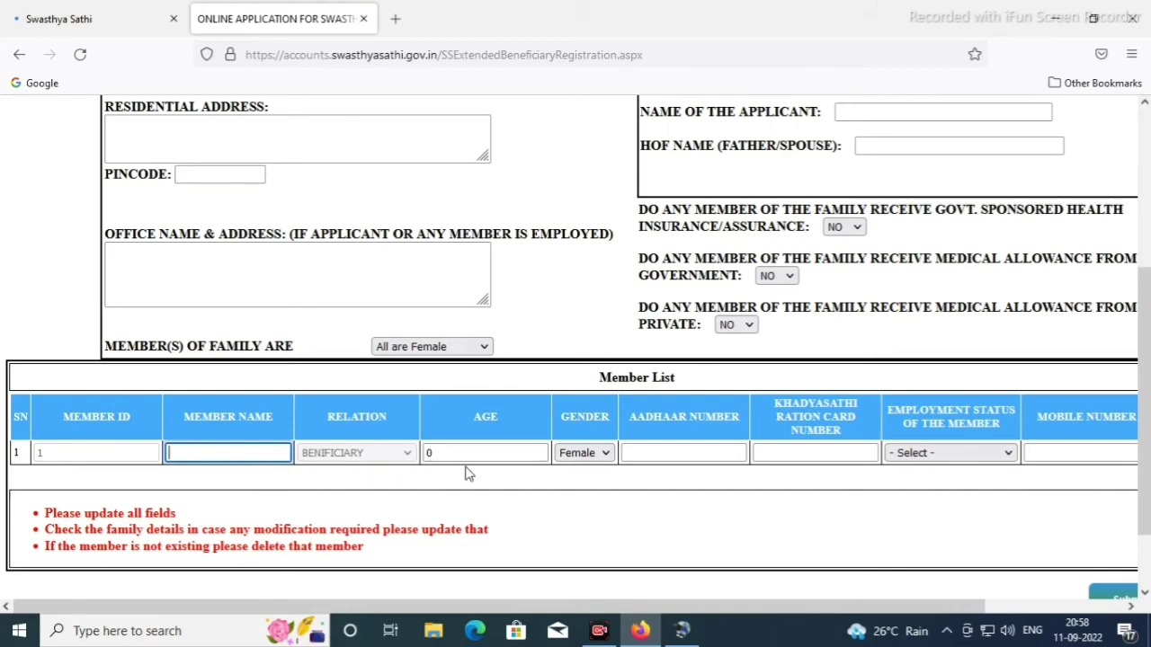
pyautogui.click(409, 456)
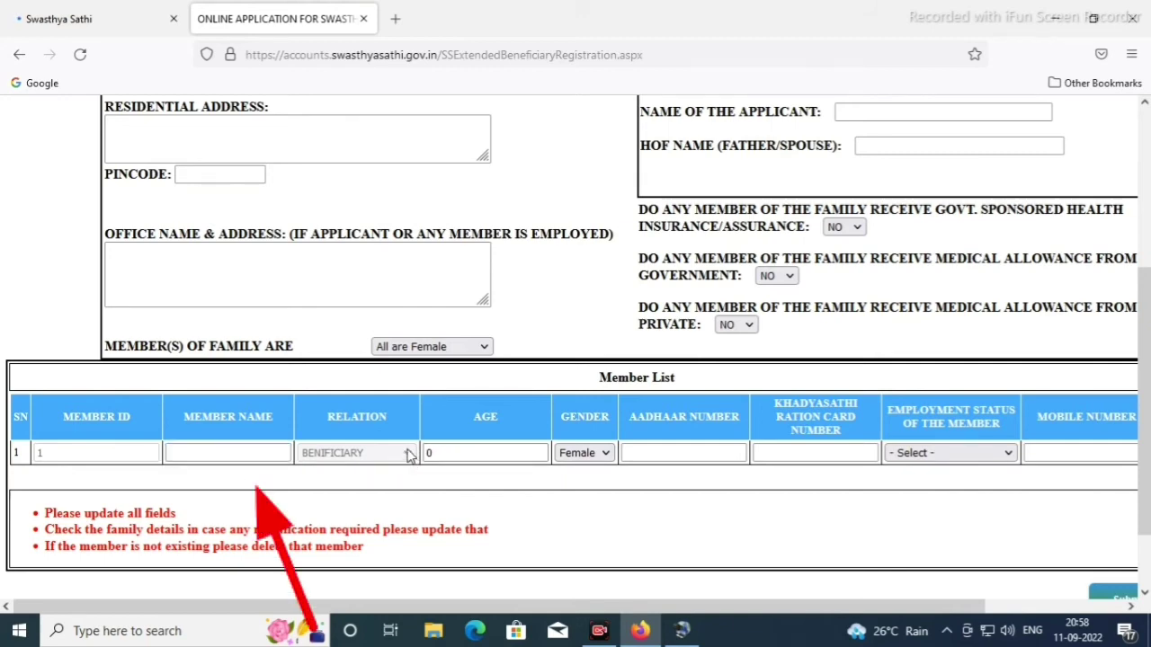
pyautogui.click(428, 454)
pyautogui.click(712, 452)
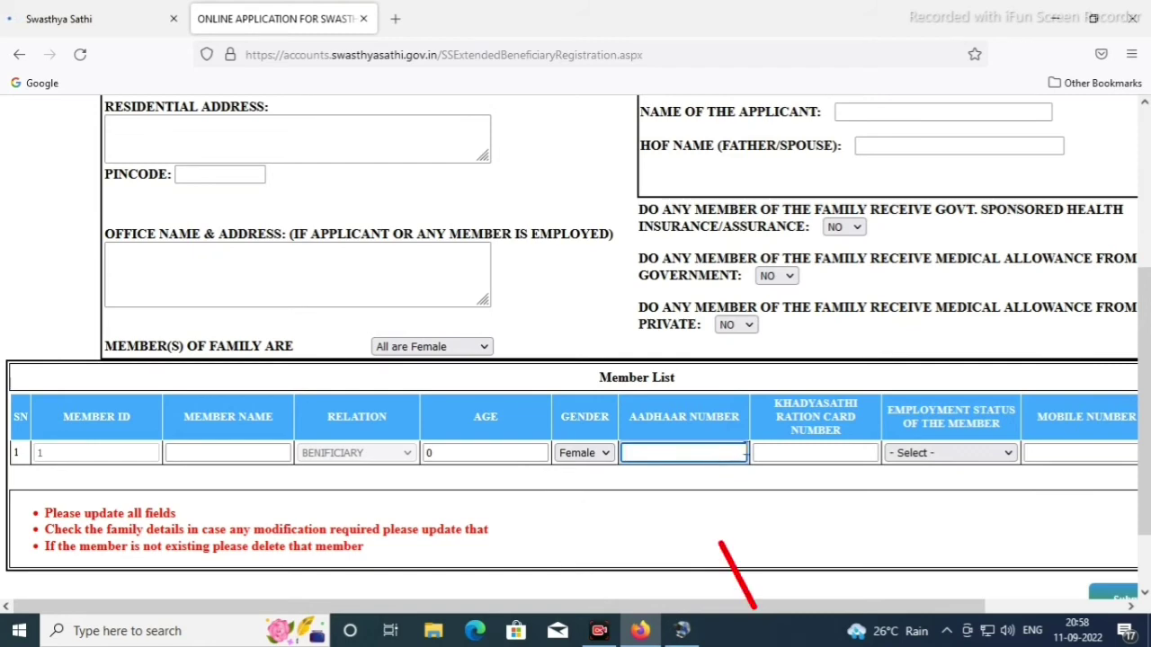
pyautogui.click(773, 458)
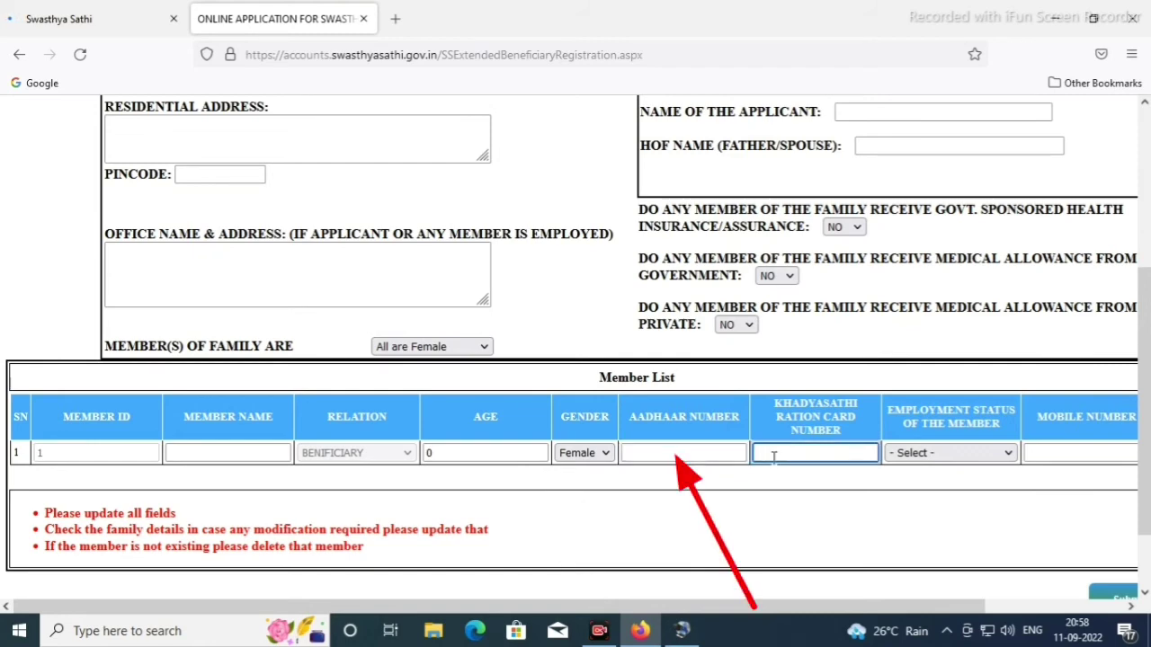
pyautogui.click(968, 457)
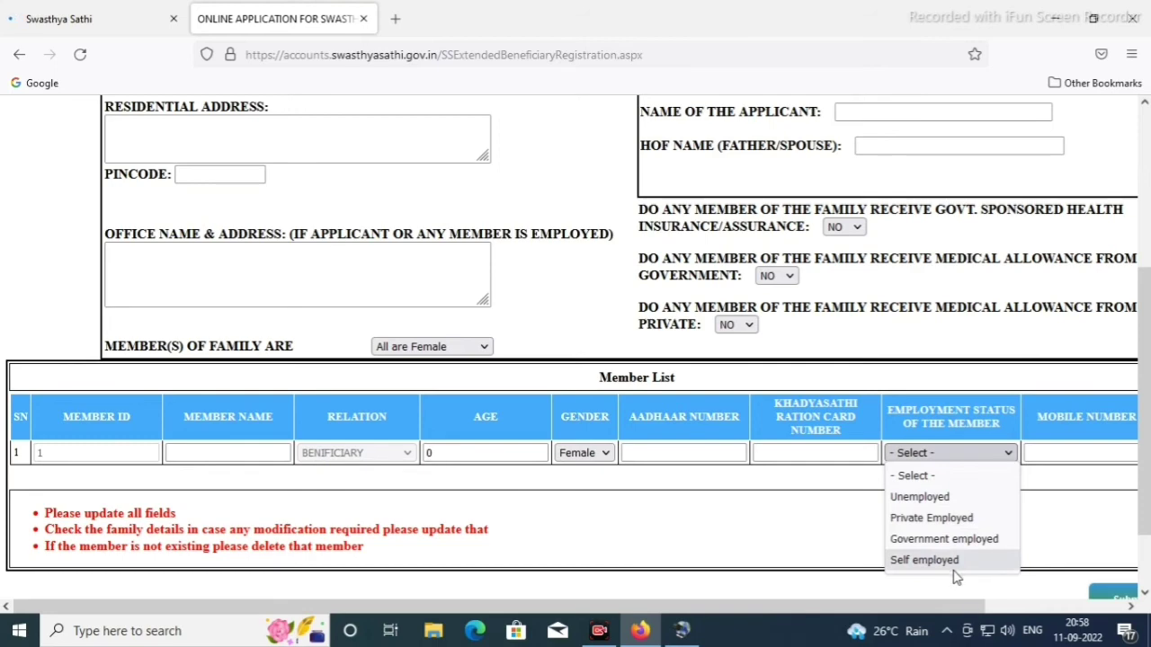
pyautogui.click(919, 496)
pyautogui.click(1053, 458)
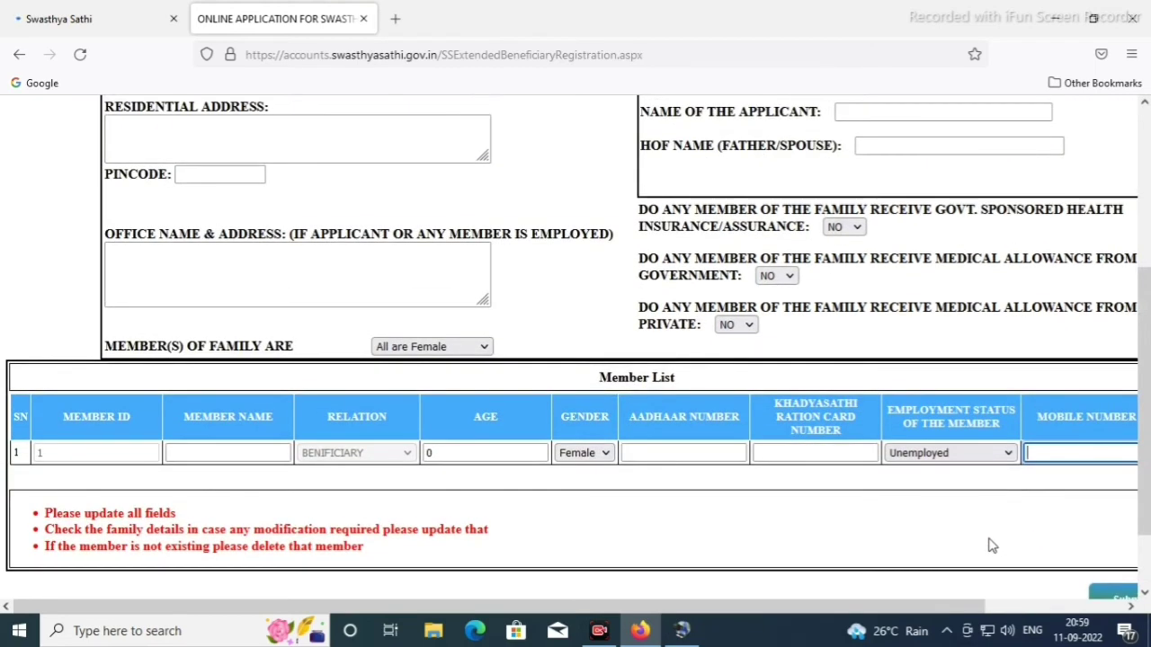
pyautogui.scroll(-1, 993, 545)
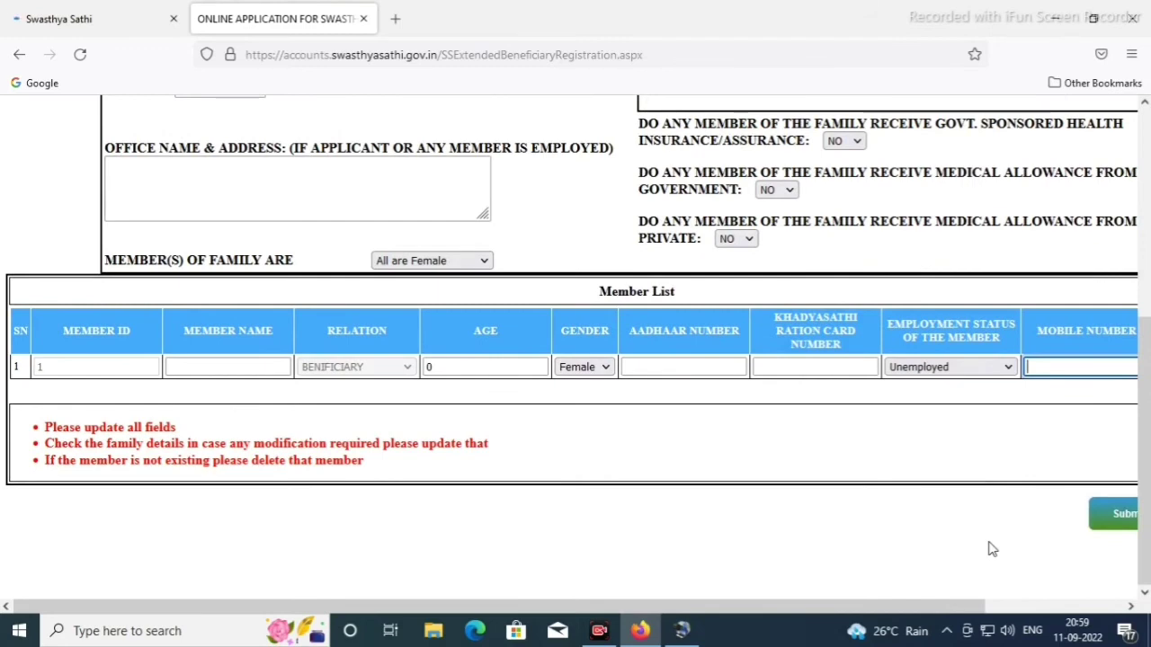
# Finish entering the beneficiary's mobile number and submit Form-B
pyautogui.scroll(1, 992, 550)
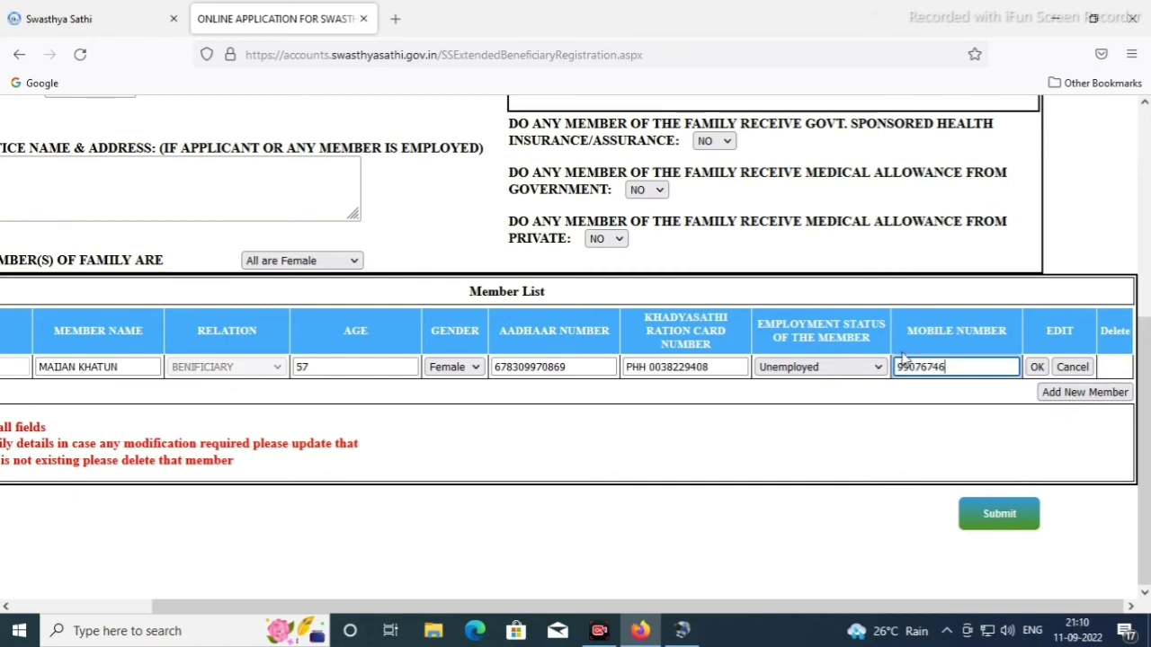
pyautogui.write('19')
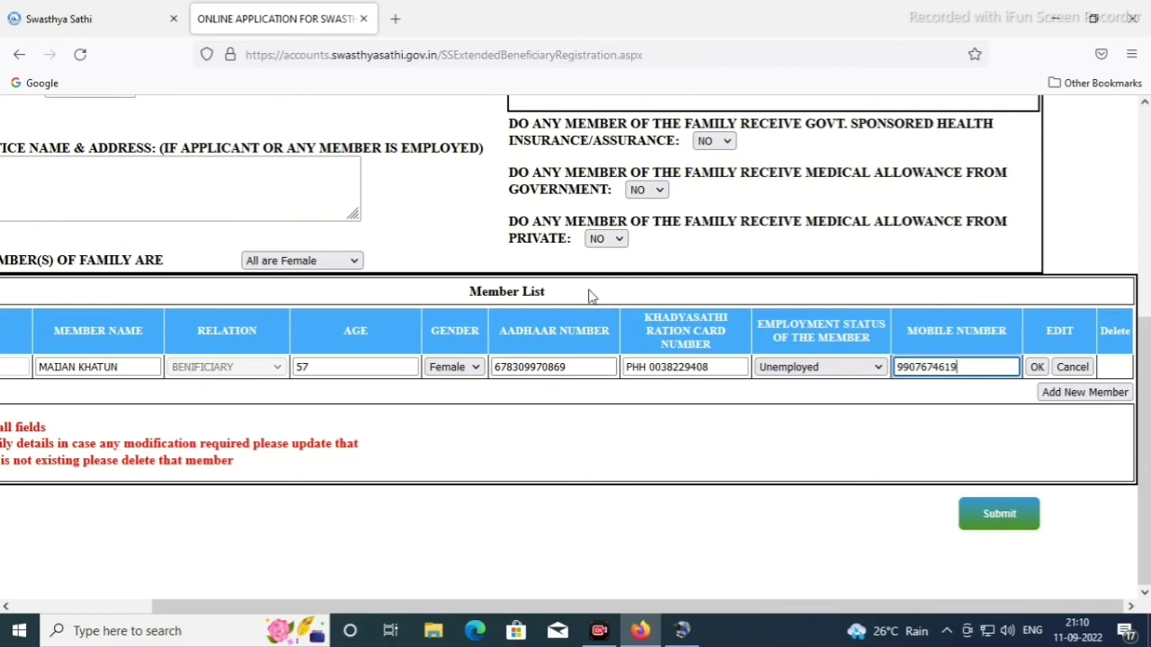
pyautogui.scroll(2, 1038, 429)
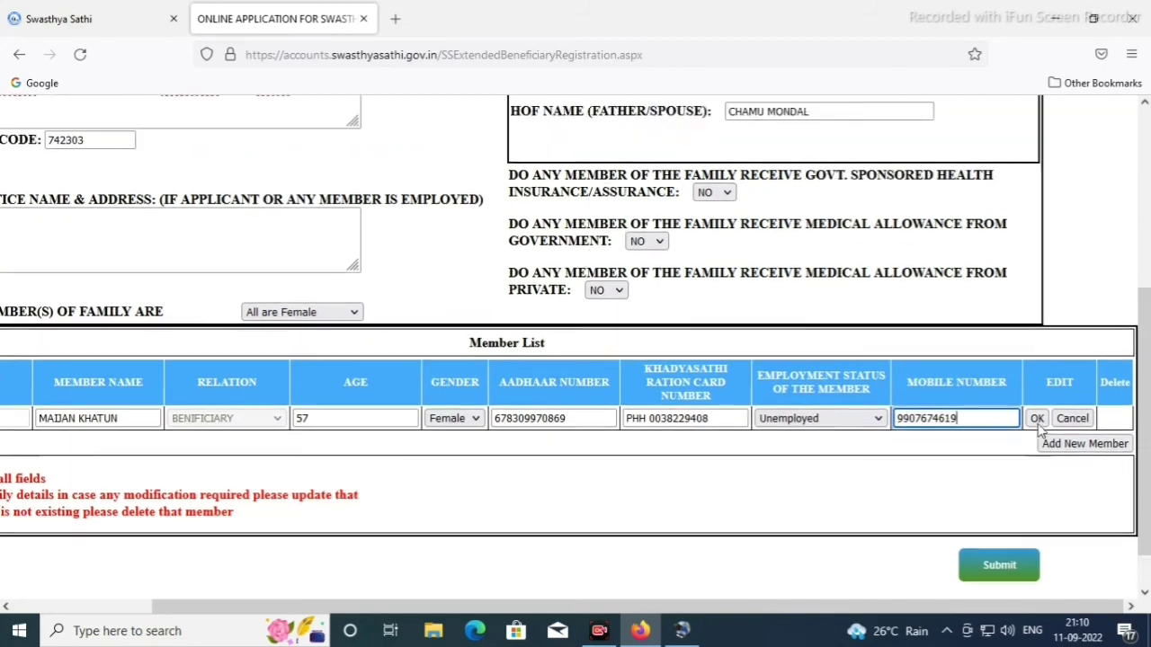
pyautogui.scroll(-1, 1038, 457)
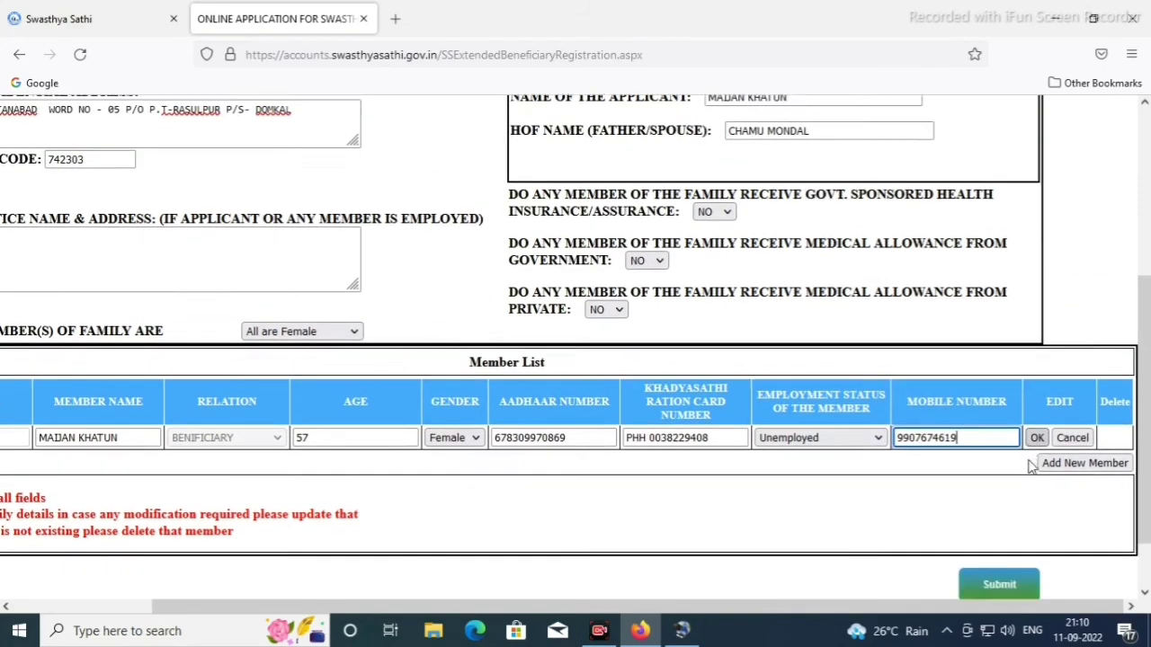
pyautogui.scroll(4, 1034, 460)
pyautogui.scroll(-3, 1028, 463)
pyautogui.scroll(-3, 1016, 458)
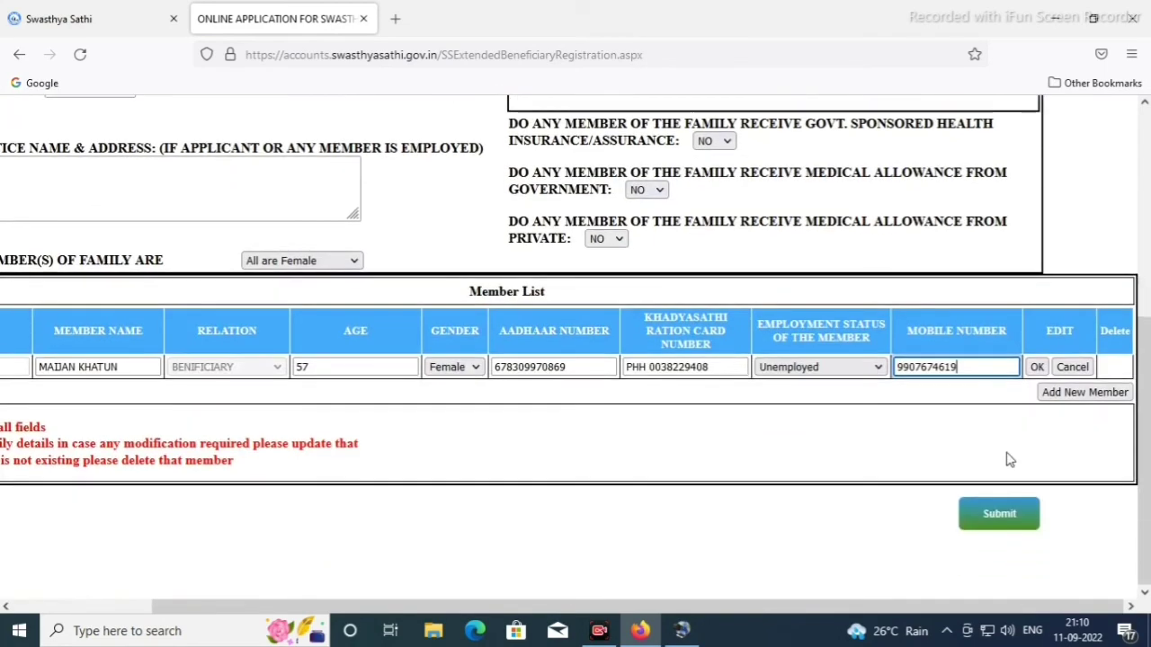
pyautogui.click(1007, 520)
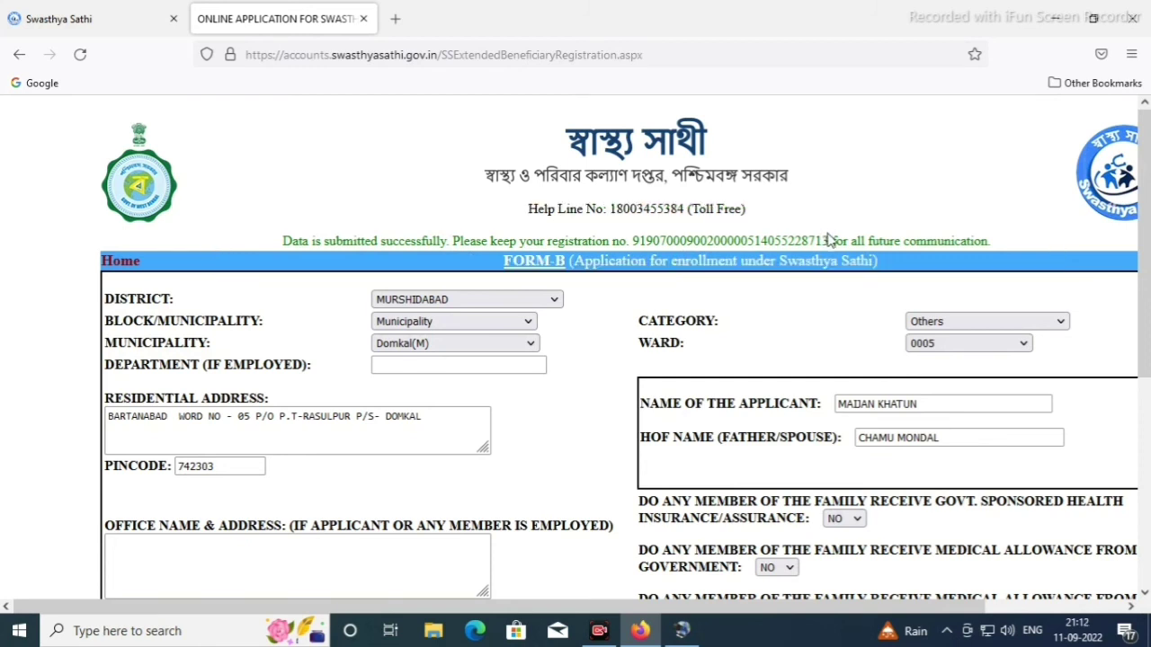
# Select the registration number in the success message and return to the Swasthya Sathi home tab
pyautogui.moveTo(829, 240); pyautogui.dragTo(717, 209)
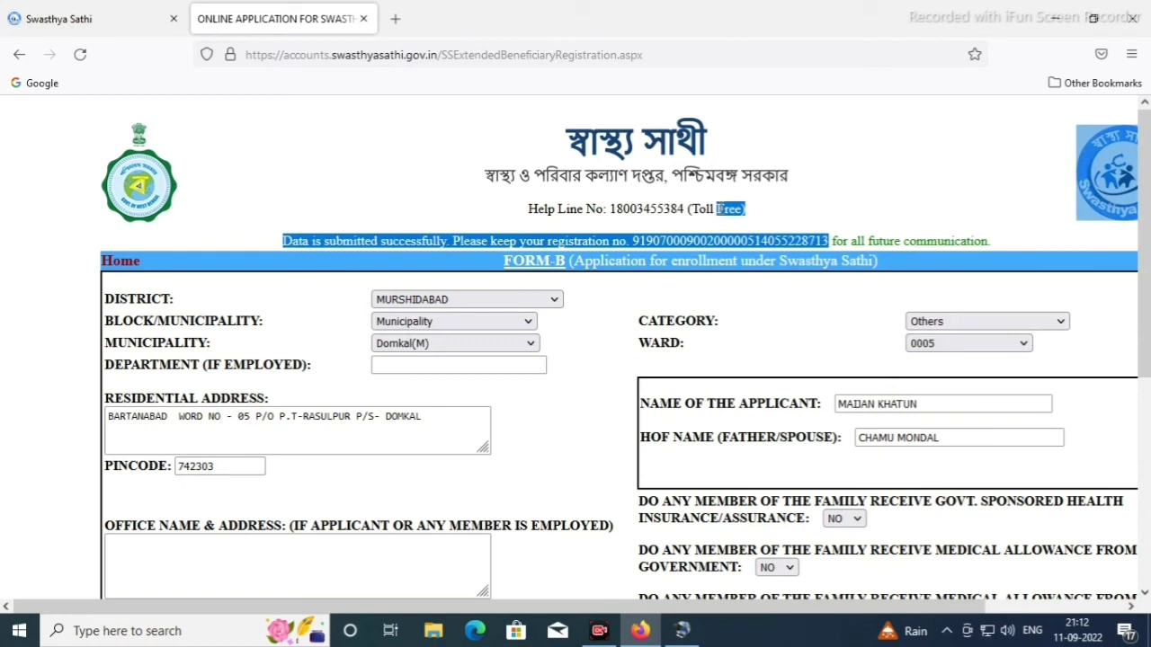
pyautogui.click(791, 210)
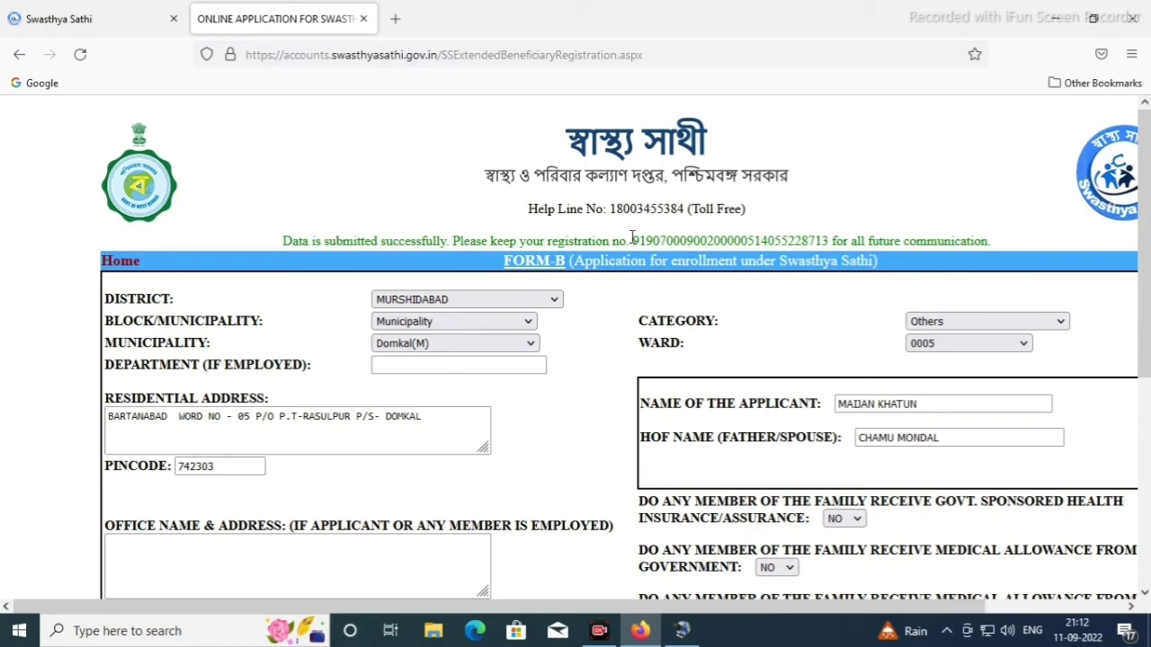
pyautogui.moveTo(633, 237); pyautogui.dragTo(688, 225)
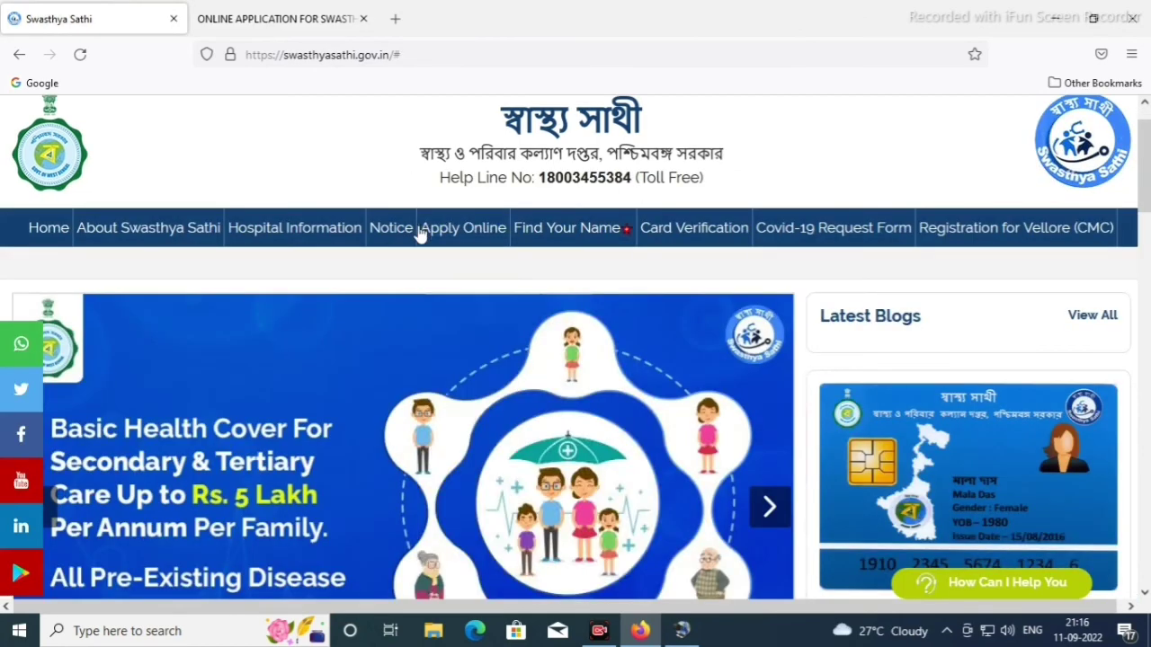
pyautogui.moveTo(459, 229)
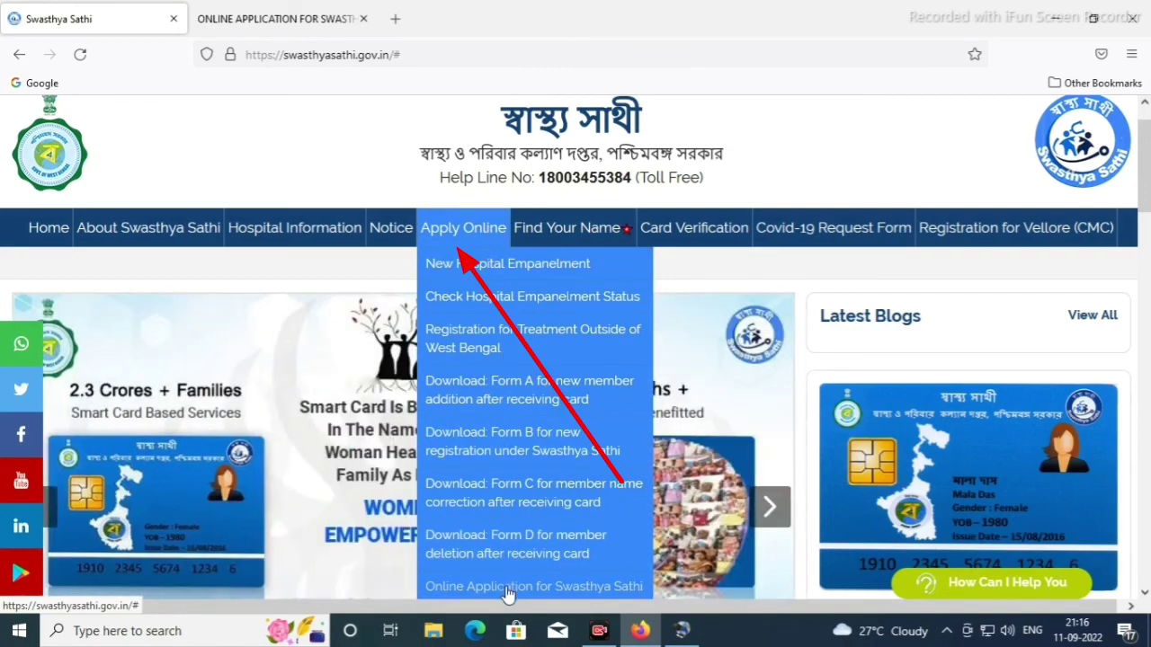
# Open 'Check Your Online Application Status for Swasthya Sathi Card' from Apply Online
pyautogui.scroll(-2, 508, 596)
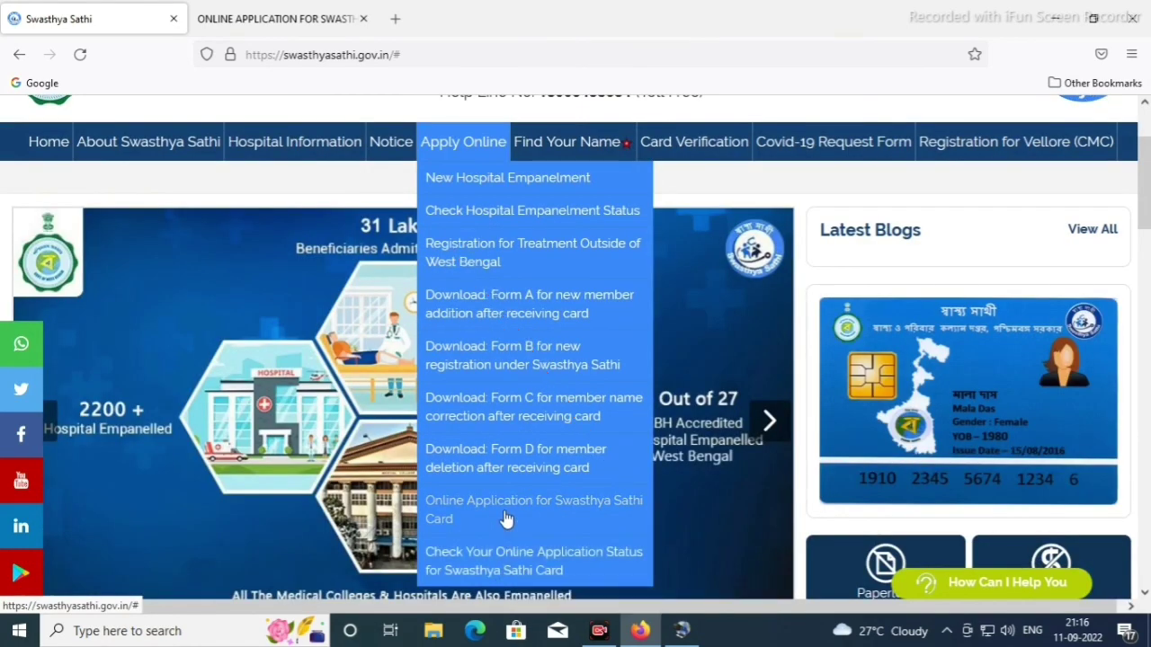
pyautogui.click(499, 566)
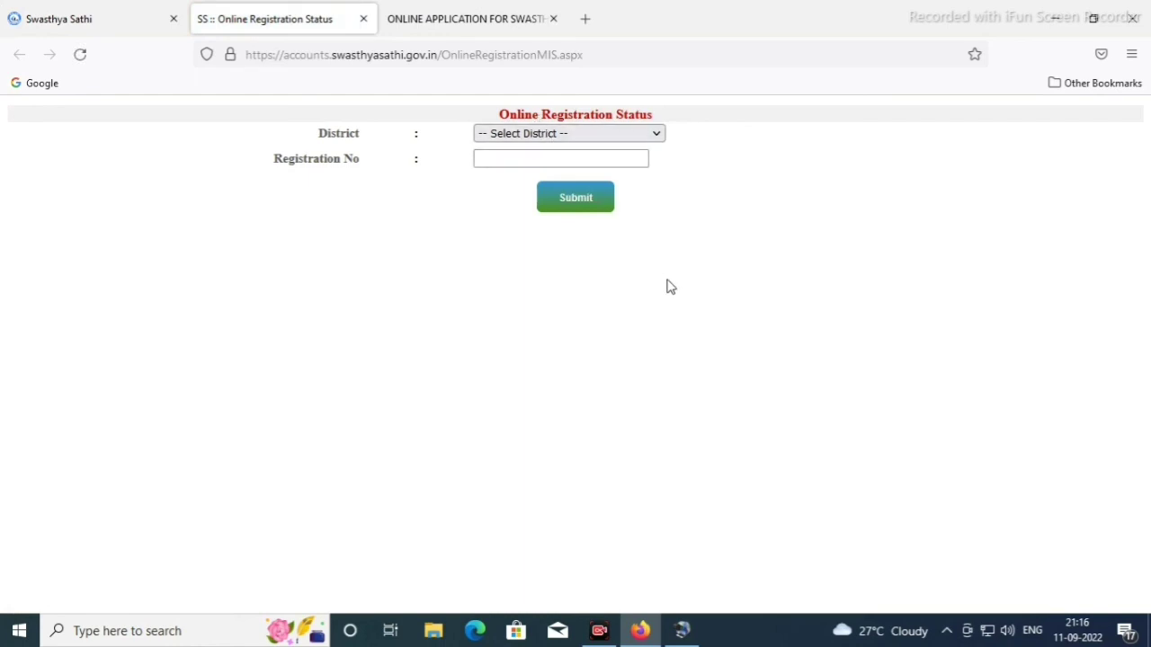
# Choose District MURSHIDABAD and begin entering the issued registration number
pyautogui.click(578, 133)
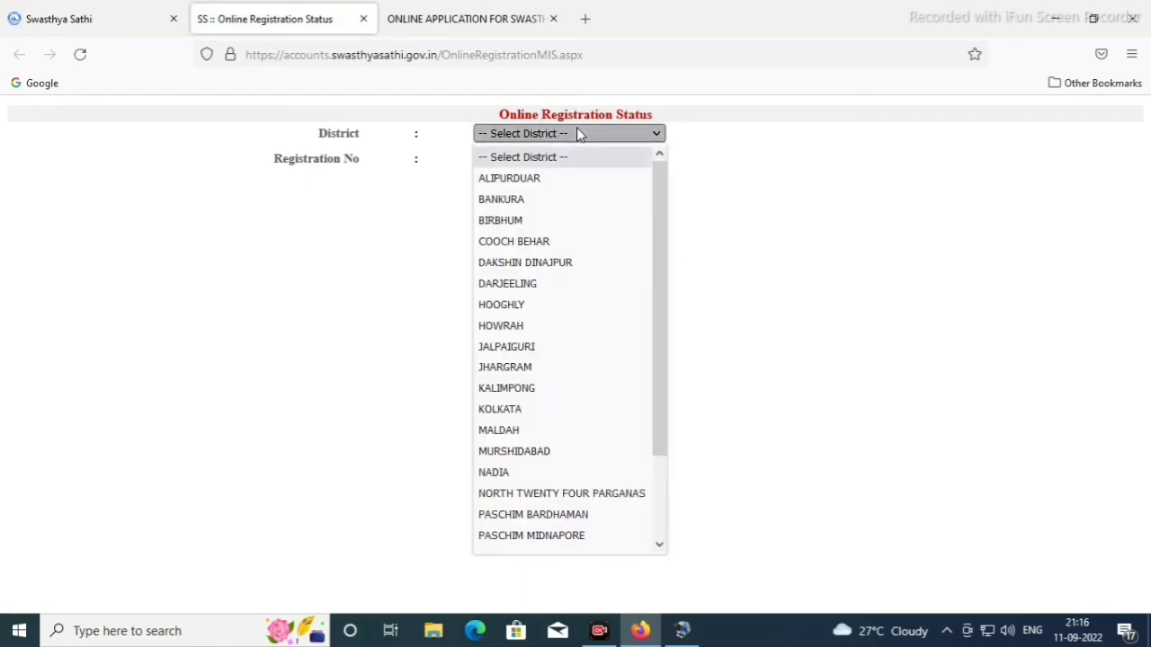
pyautogui.click(594, 459)
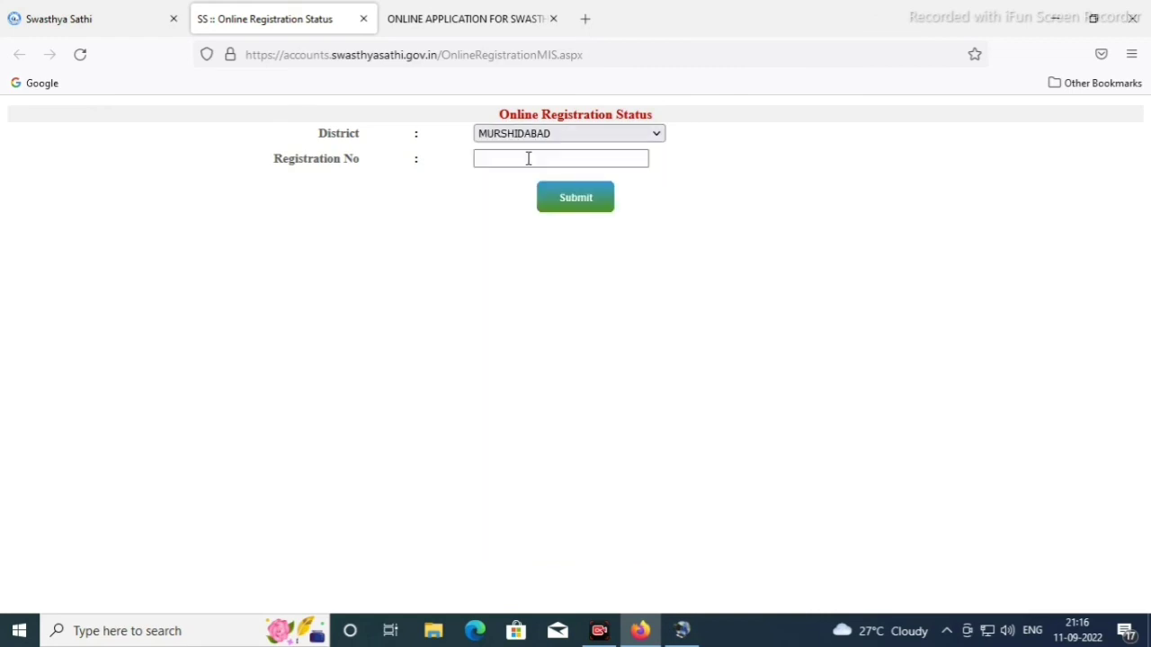
pyautogui.click(526, 157)
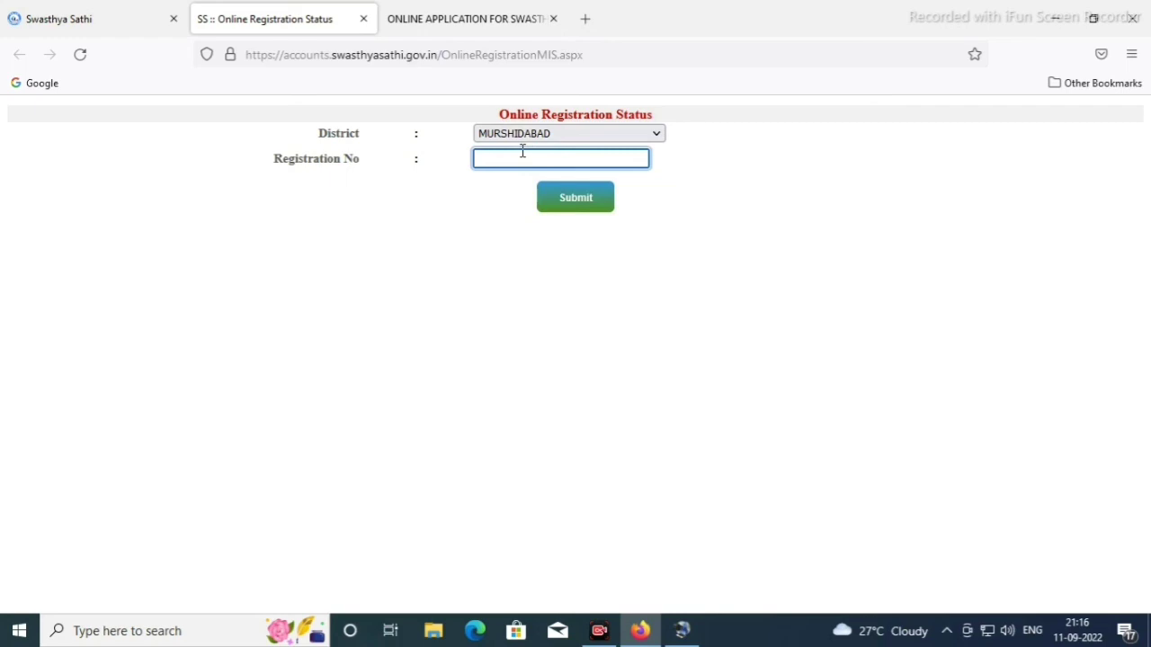
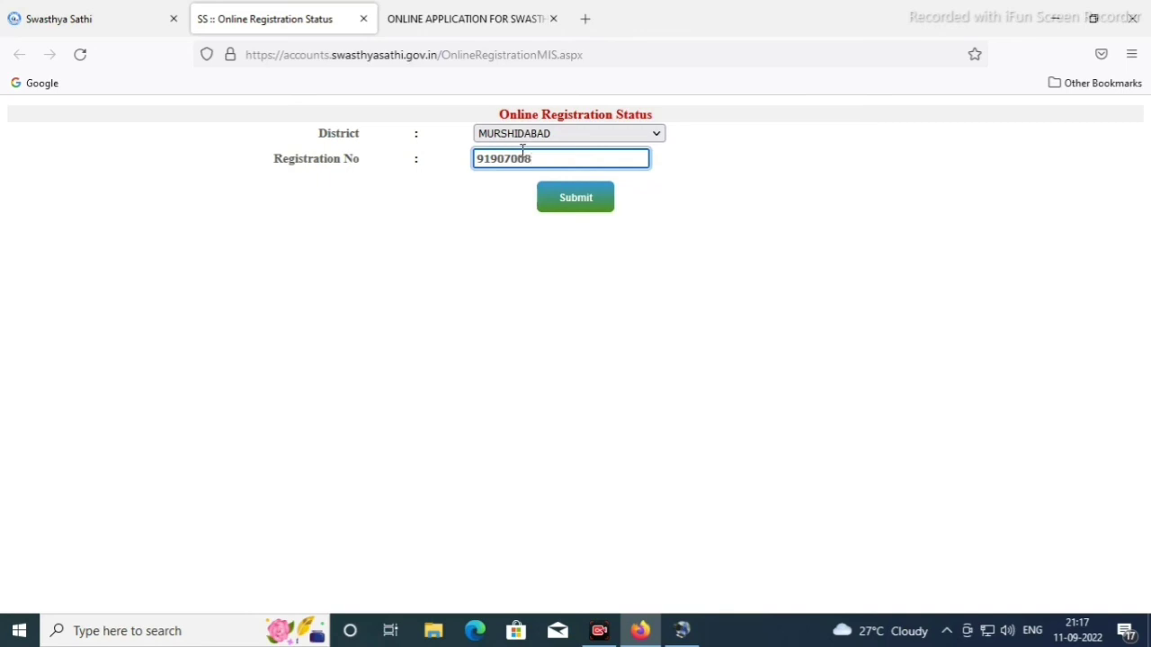